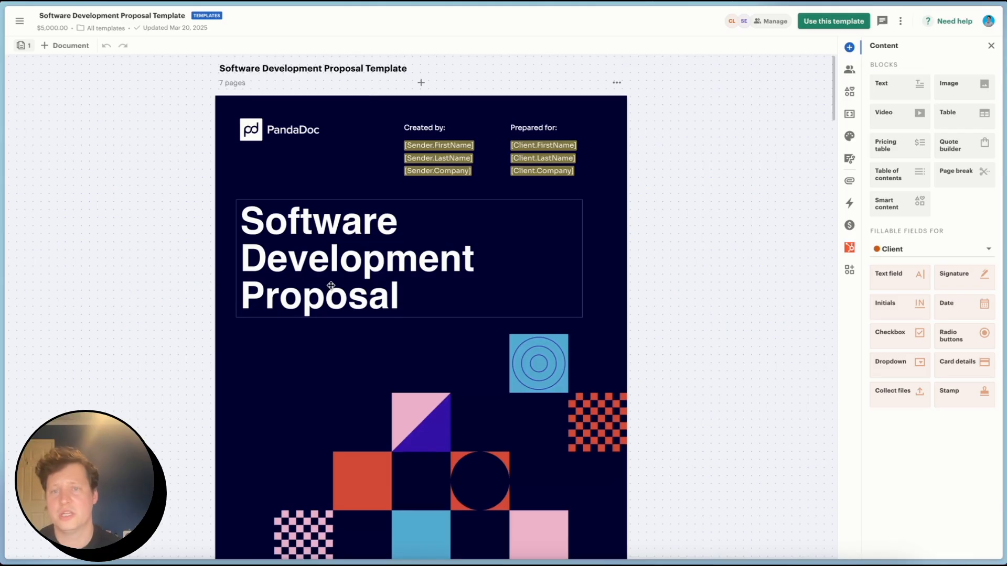
# - Insert a text block directly below the Introduction heading and enter "kgvh" in it
pyautogui.scroll(-1, 409, 306)
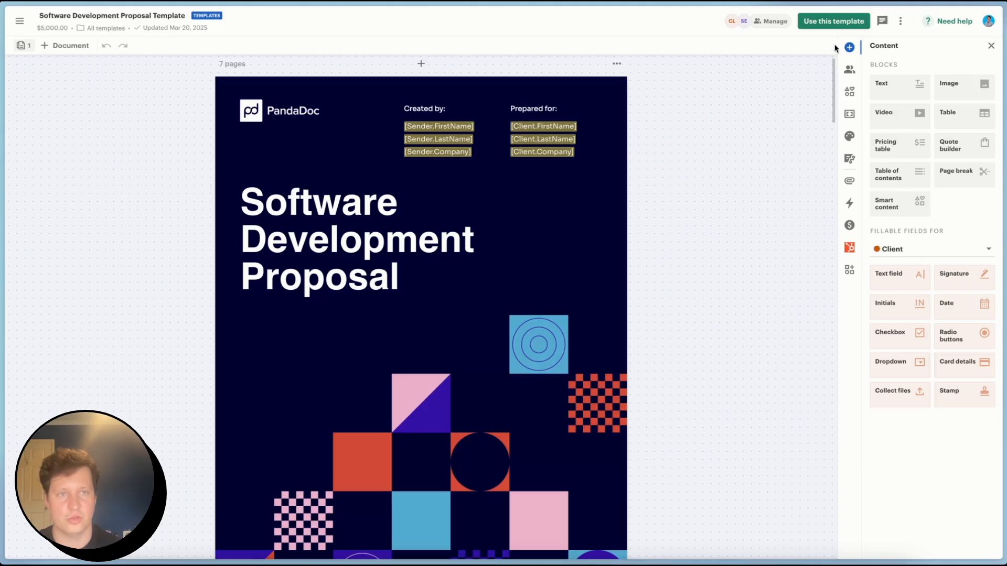
pyautogui.scroll(-1, 567, 329)
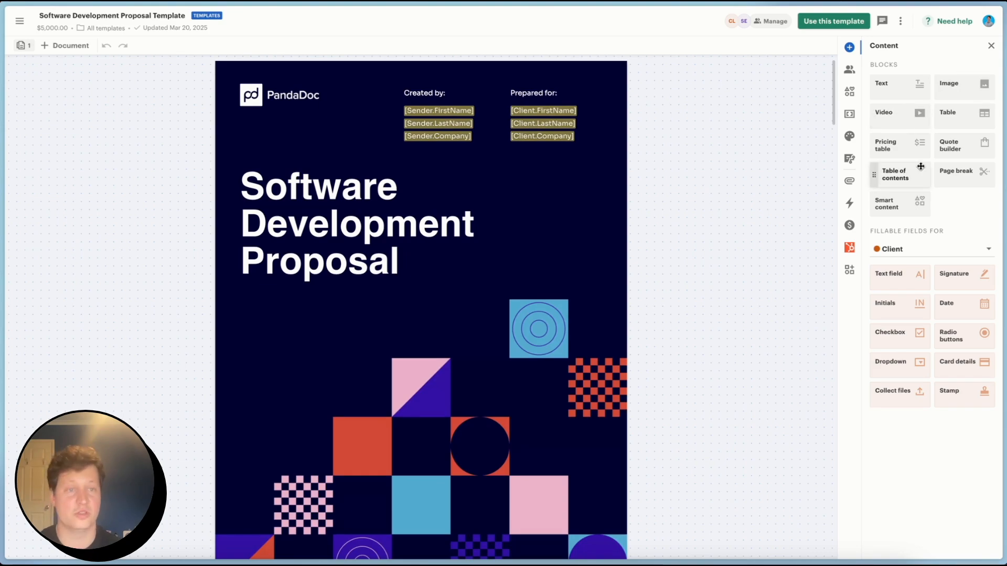
pyautogui.scroll(-1, 644, 261)
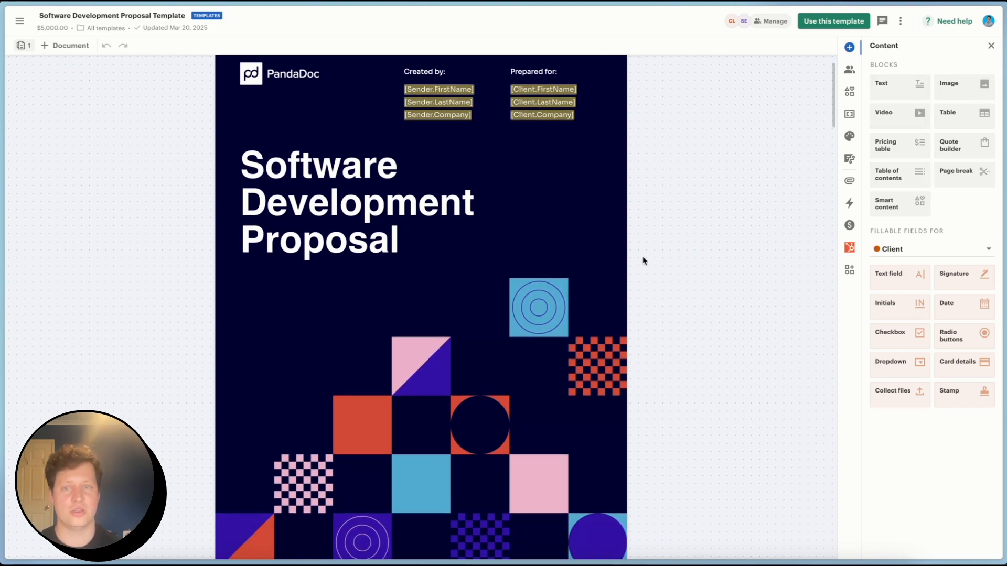
pyautogui.scroll(-5, 456, 291)
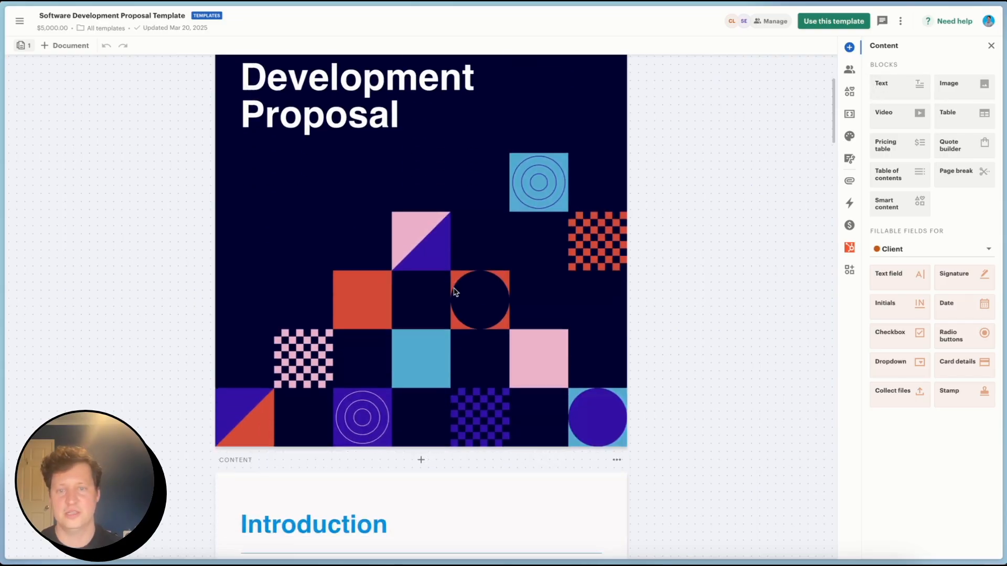
pyautogui.scroll(-6, 455, 291)
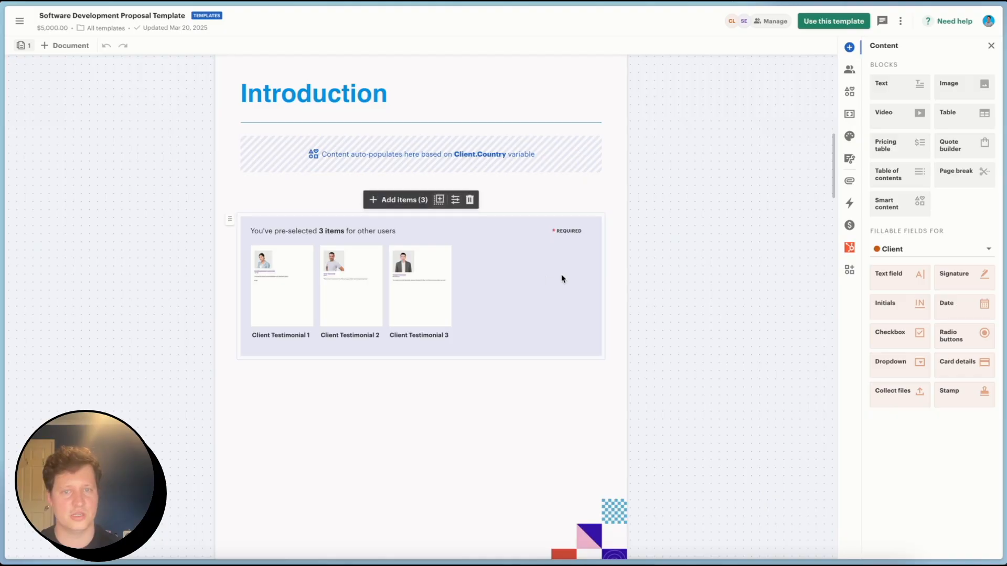
pyautogui.moveTo(898, 91); pyautogui.dragTo(391, 289)
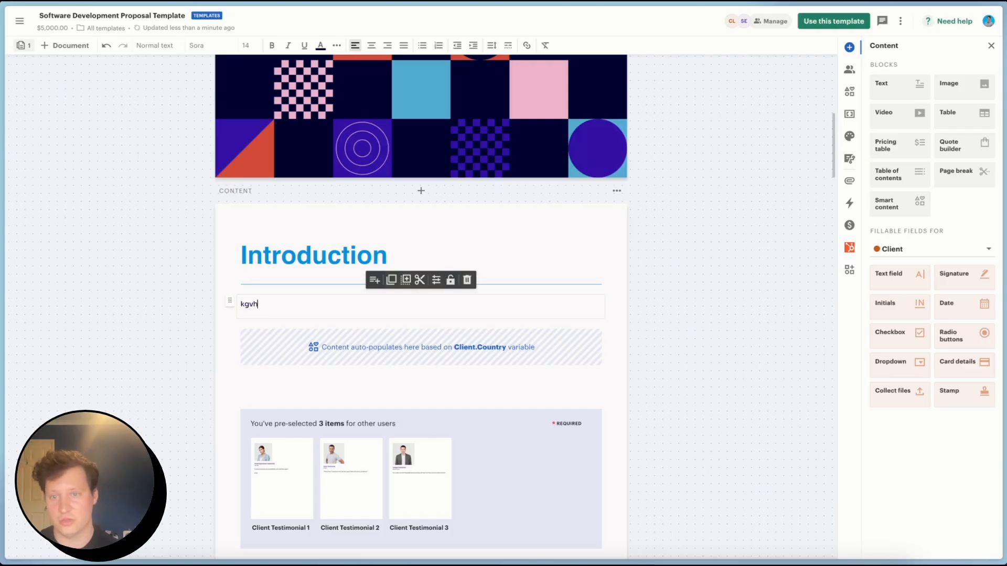
# - Try the Heading 2 style on the "kgvh" text and restore it to Normal text
pyautogui.click(308, 299)
pyautogui.moveTo(306, 313); pyautogui.dragTo(210, 308)
pyautogui.click(154, 45)
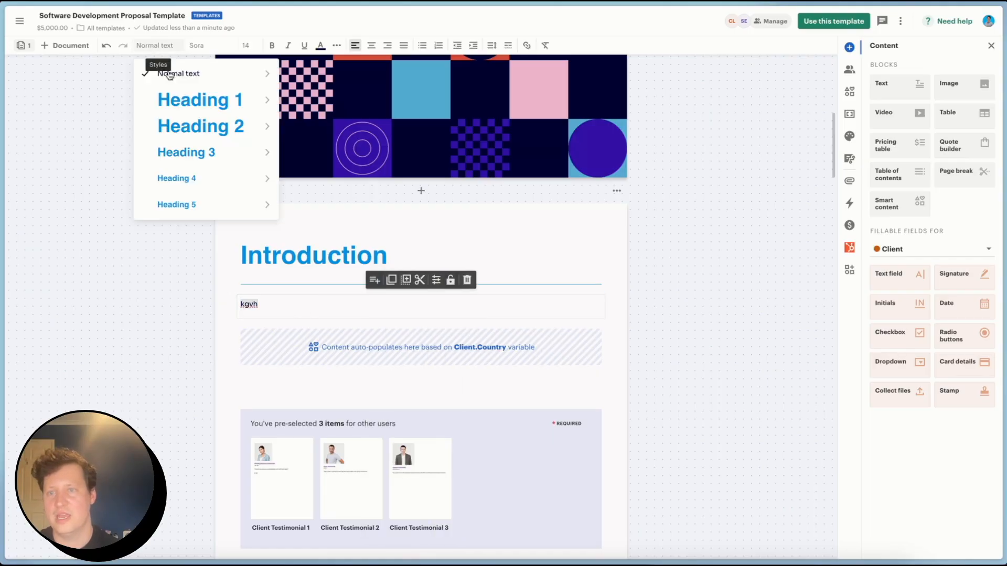
pyautogui.click(192, 129)
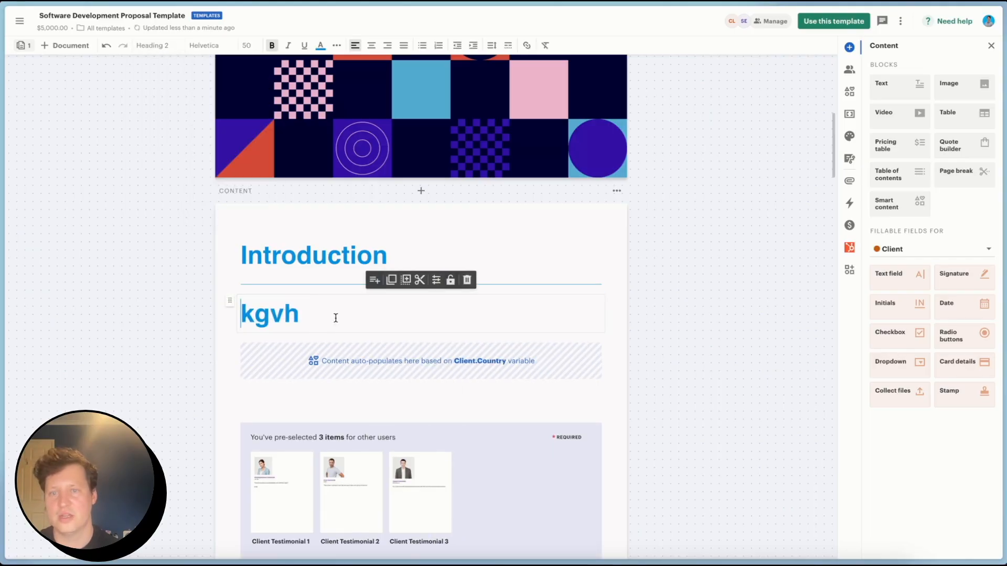
pyautogui.click(155, 48)
pyautogui.click(170, 73)
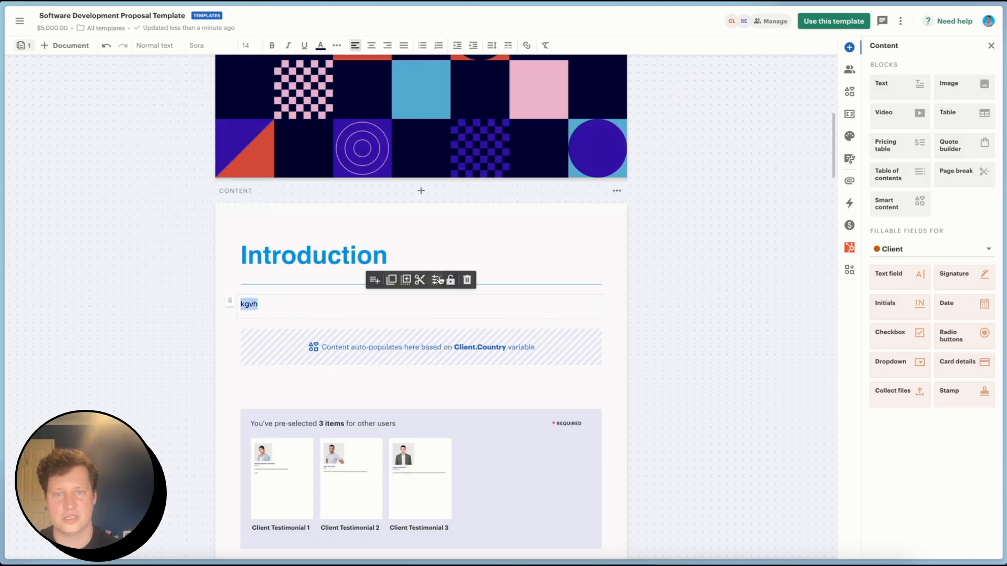
# - View the "kgvh" text block's properties for background, advanced formatting and content locking, and close them
pyautogui.click(436, 281)
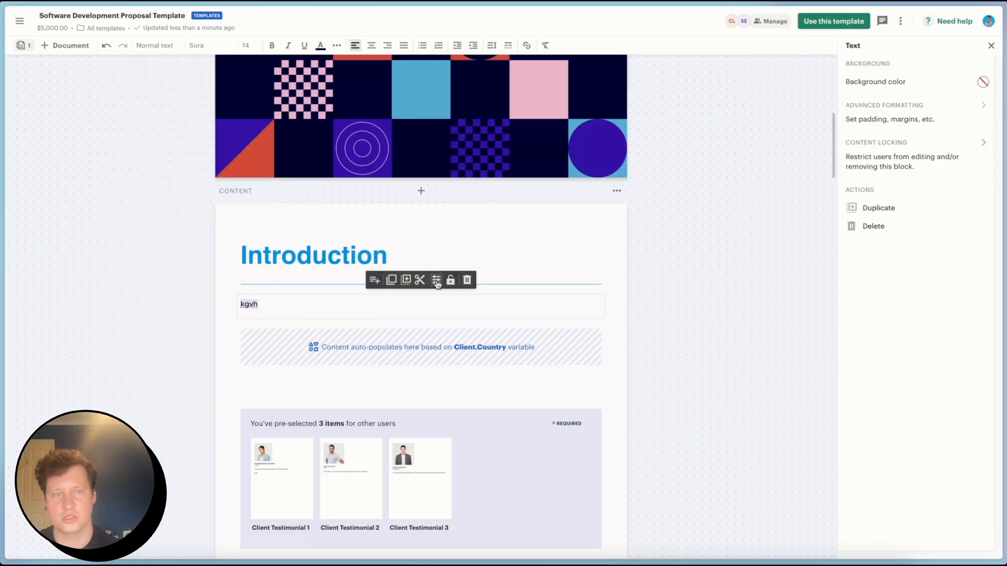
pyautogui.click(991, 46)
pyautogui.moveTo(348, 304); pyautogui.dragTo(231, 306)
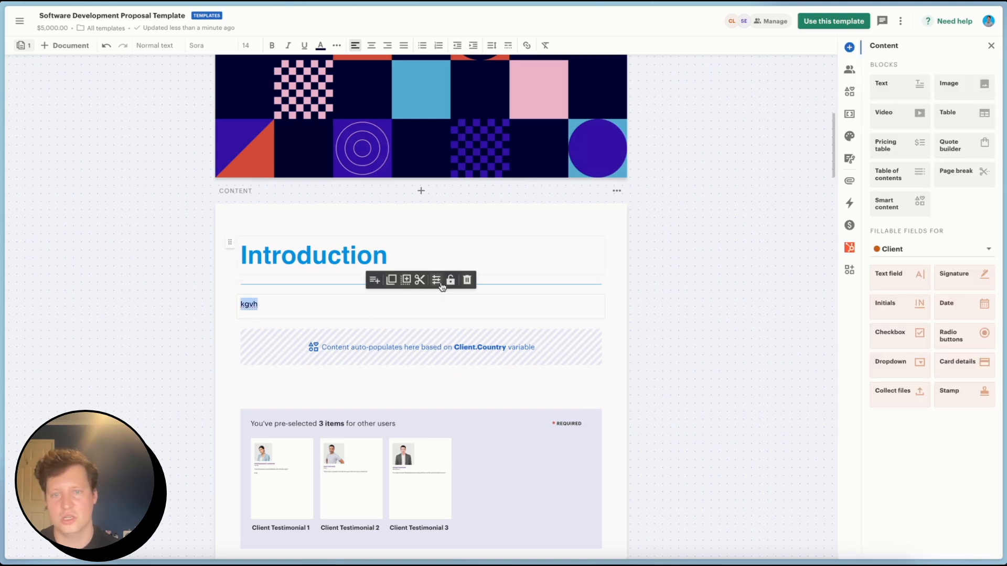
pyautogui.click(314, 308)
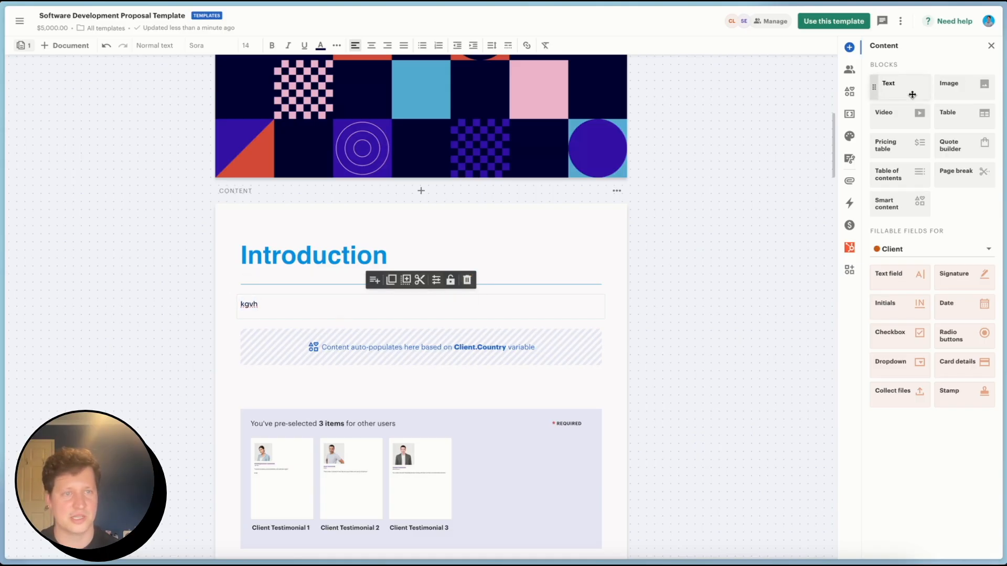
# - Insert an image block below the "kgvh" text and open its file upload dialog
pyautogui.moveTo(959, 84); pyautogui.dragTo(438, 332)
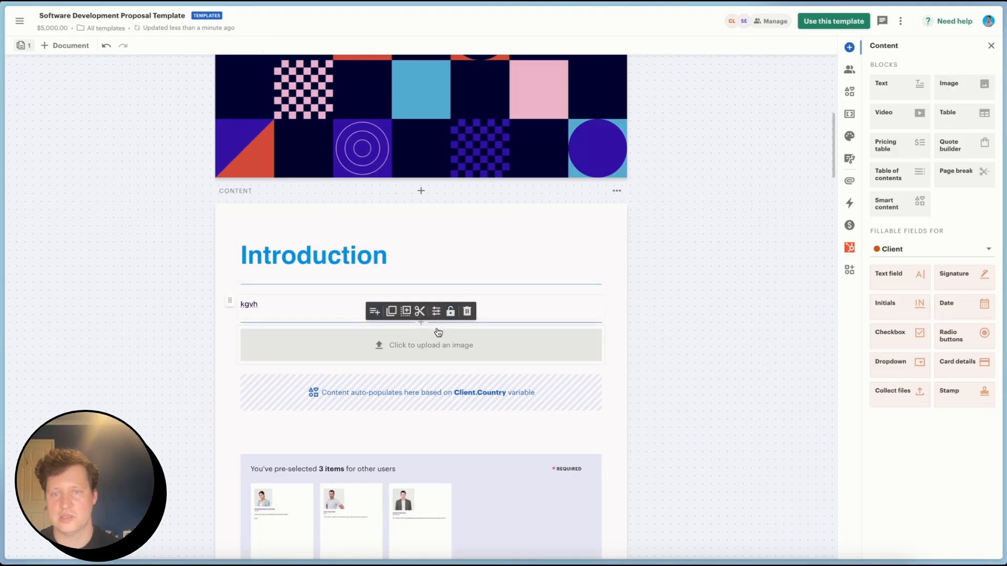
pyautogui.click(416, 344)
pyautogui.moveTo(552, 273); pyautogui.dragTo(620, 277)
pyautogui.click(622, 276)
pyautogui.doubleClick(599, 273)
pyautogui.click(619, 277)
pyautogui.click(620, 277)
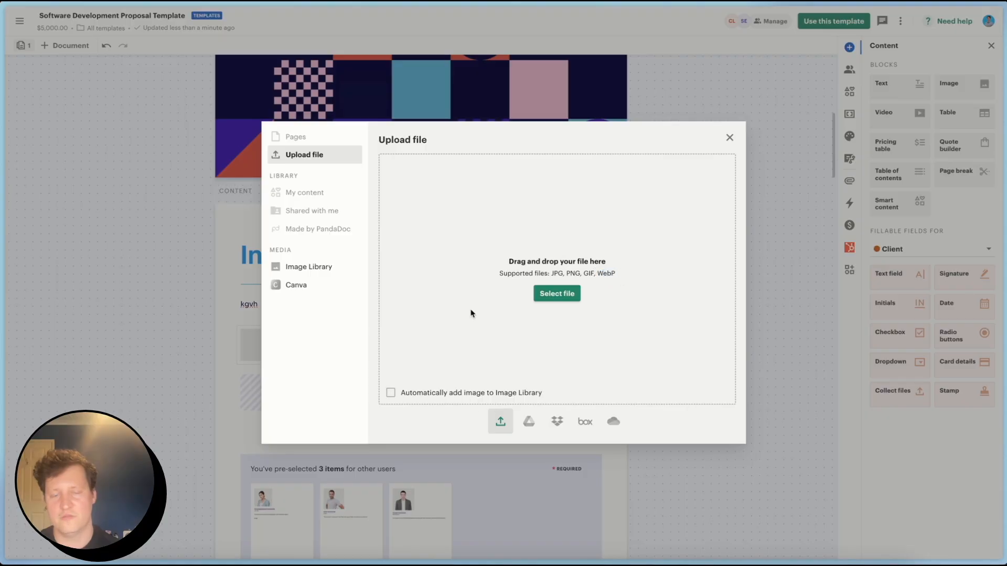
# - Try the option that automatically adds the uploaded image to the Image Library, and turn it off again
pyautogui.click(401, 394)
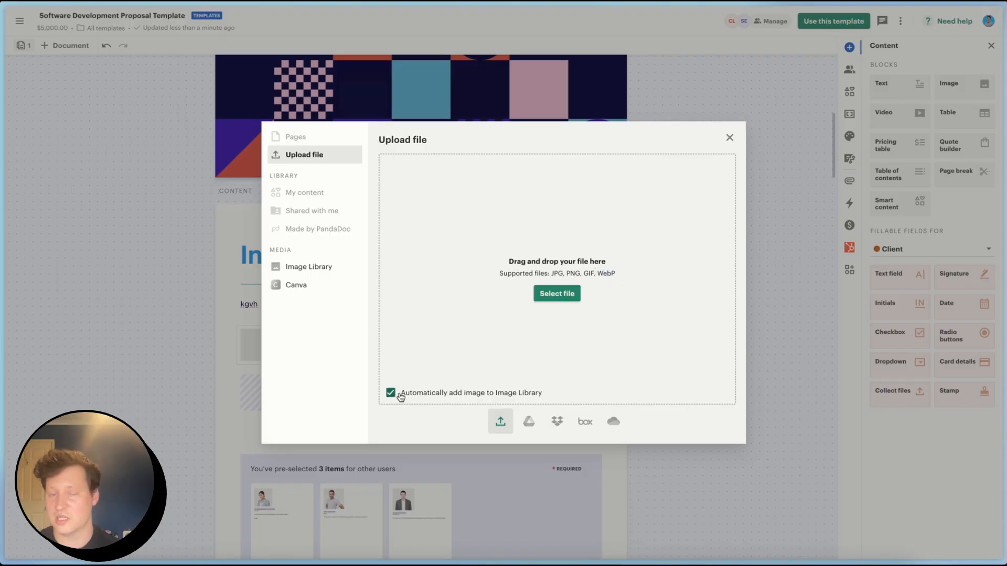
pyautogui.click(395, 397)
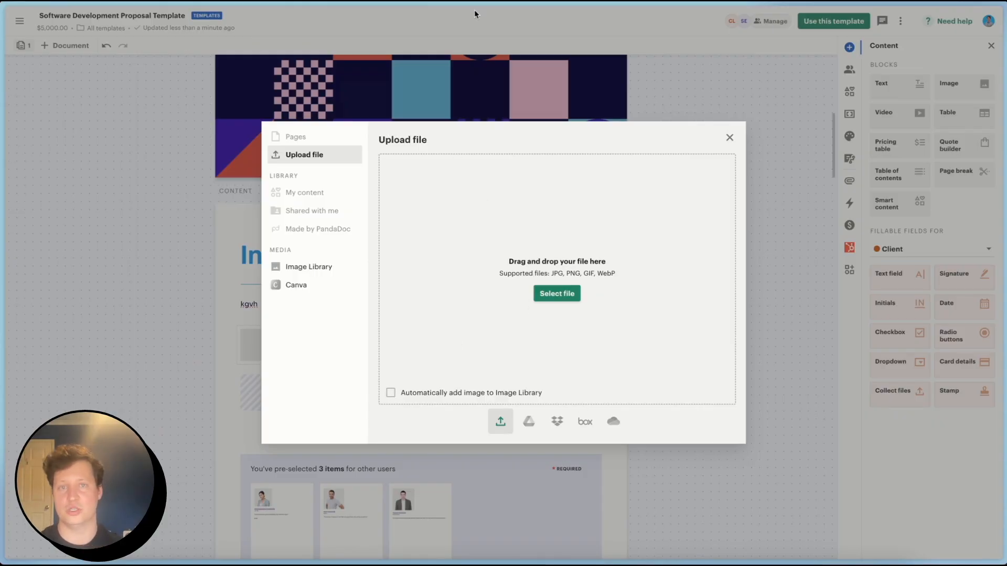
pyautogui.click(403, 397)
pyautogui.click(412, 395)
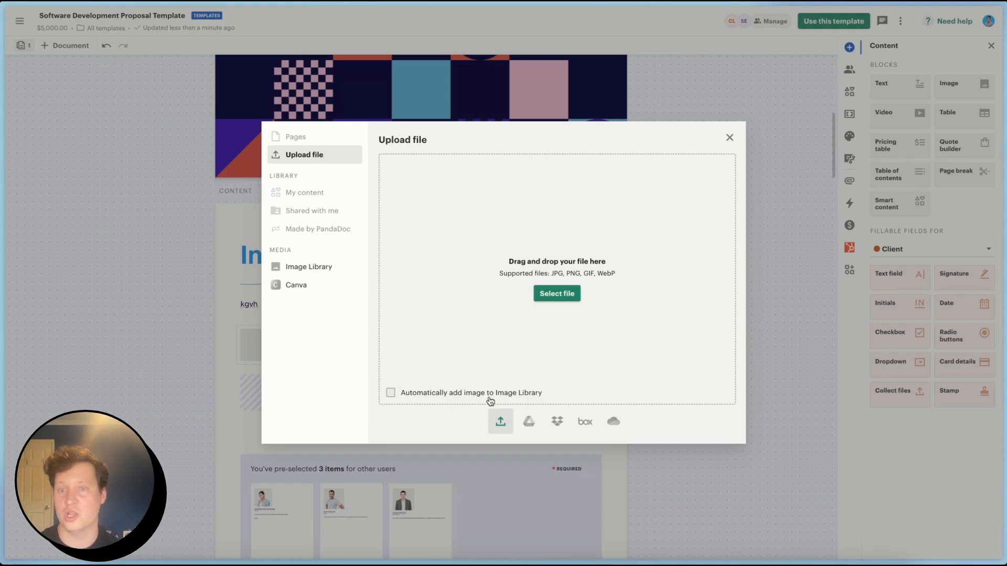
# - View the Image Library, return to the file upload options, and close the dialog without adding an image
pyautogui.click(325, 266)
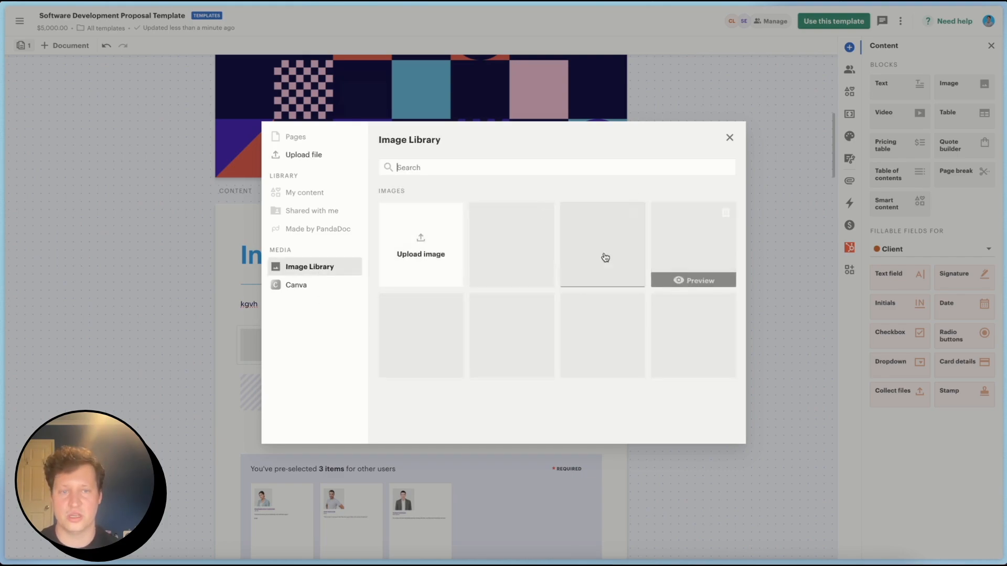
pyautogui.click(305, 155)
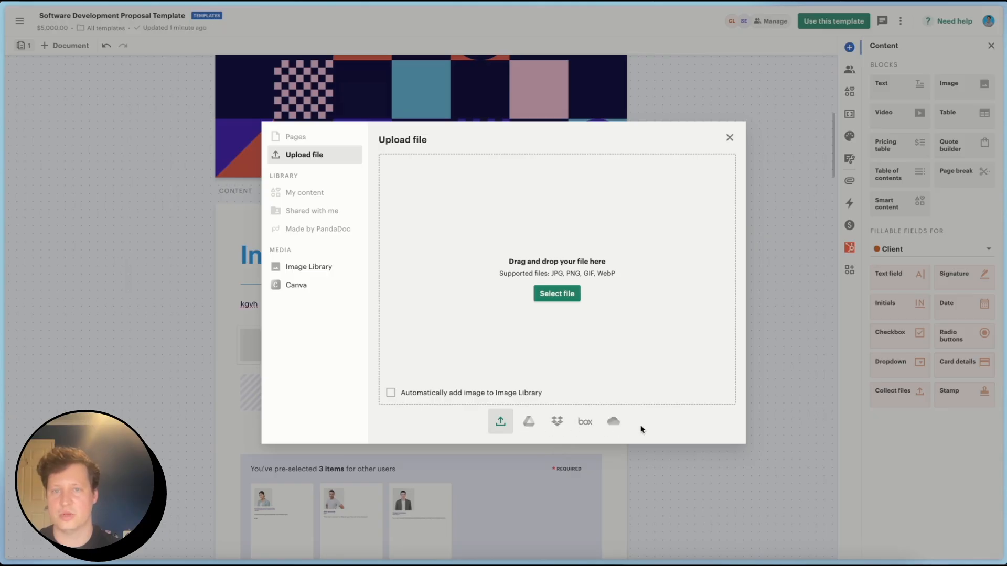
pyautogui.click(734, 139)
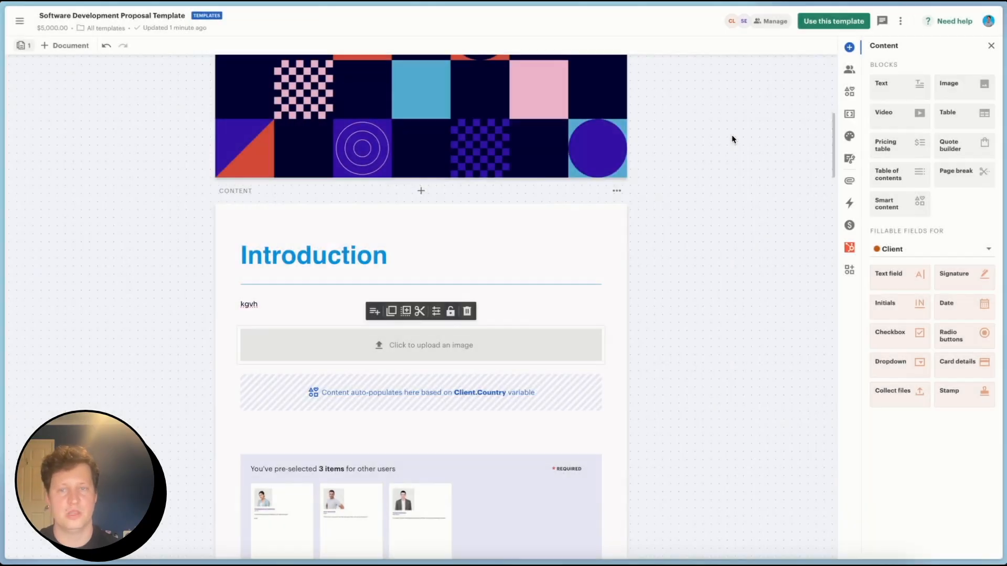
# - Set the image block's left margin to -50 in its advanced formatting and close the properties
pyautogui.click(436, 312)
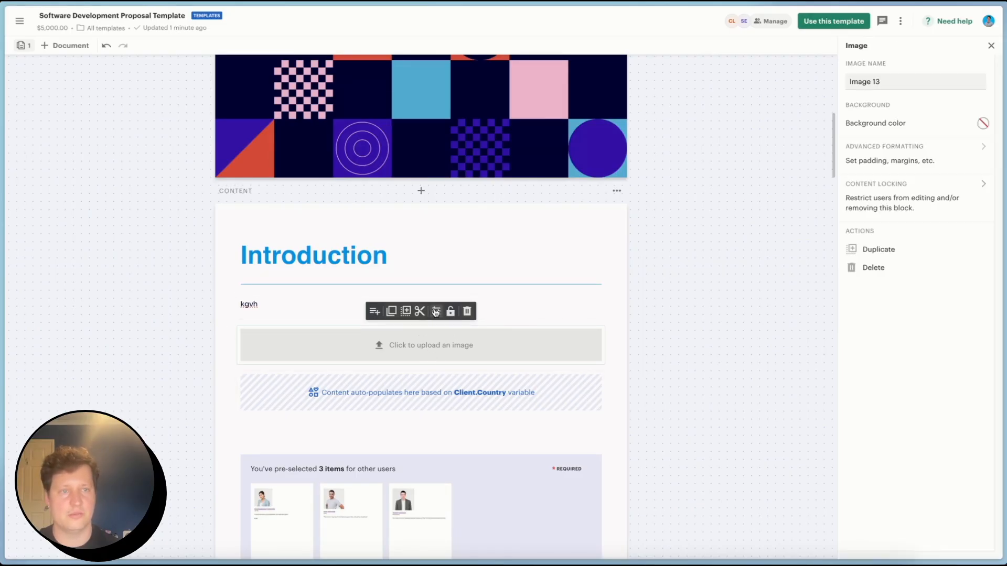
pyautogui.click(927, 164)
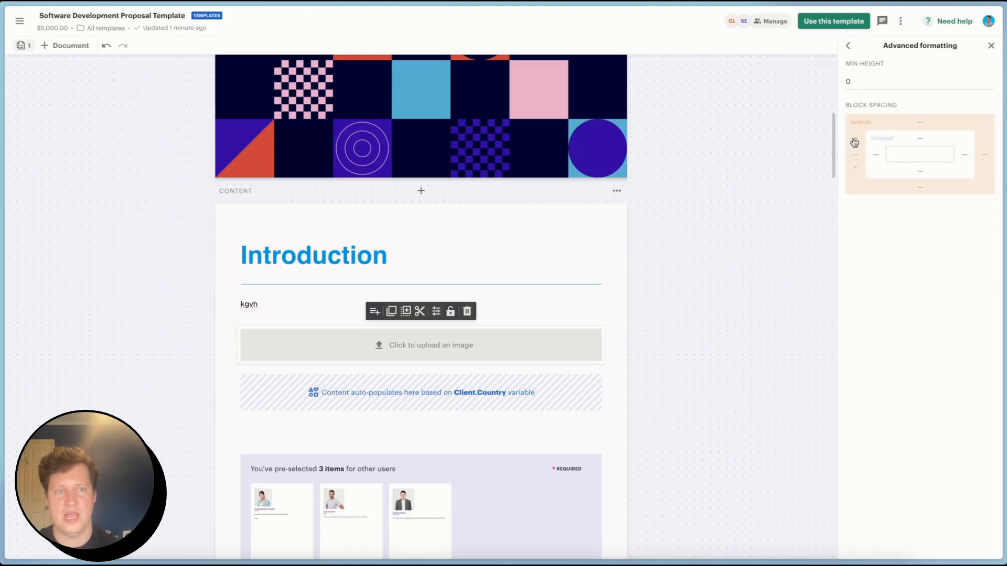
pyautogui.click(855, 167)
pyautogui.moveTo(855, 168); pyautogui.dragTo(834, 168)
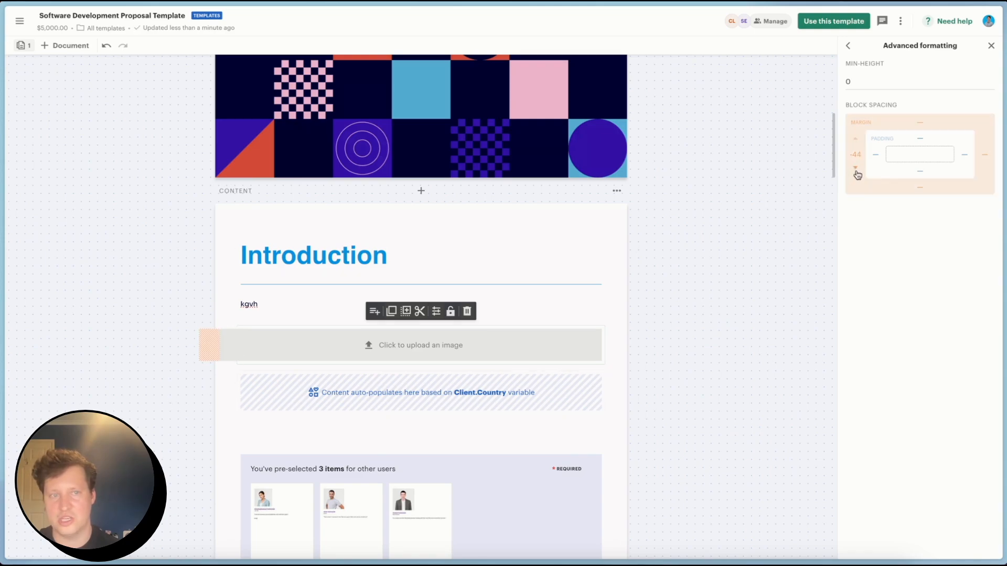
pyautogui.click(858, 172)
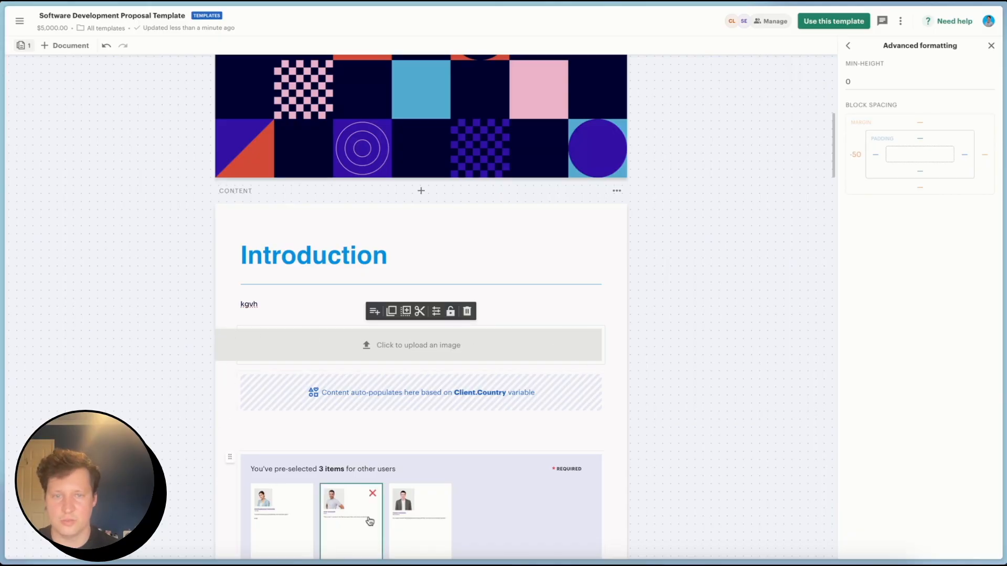
pyautogui.click(990, 47)
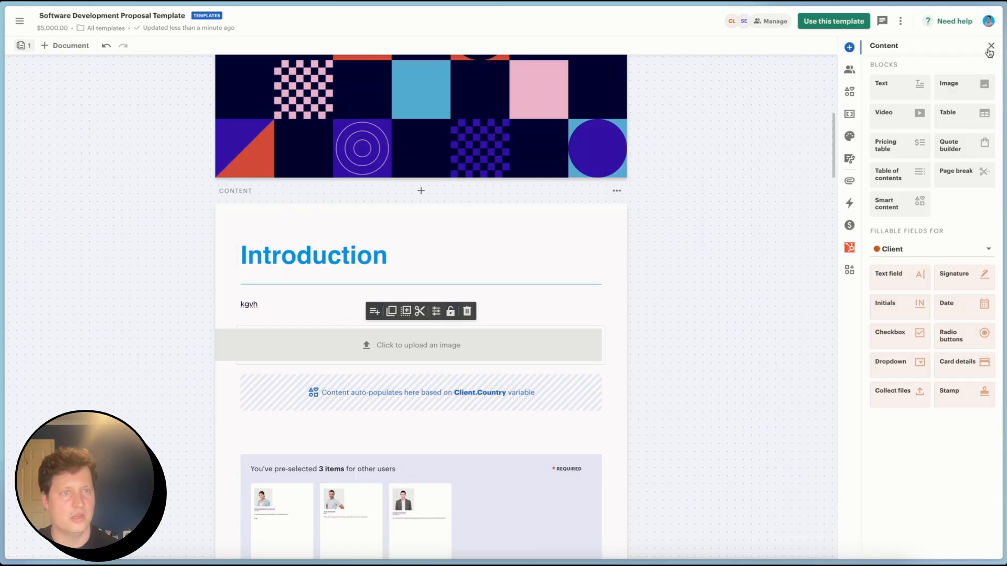
# - Insert a video block below the image block, check which video hosts its Add video dialog supports, and cancel the dialog
pyautogui.moveTo(878, 126); pyautogui.dragTo(451, 367)
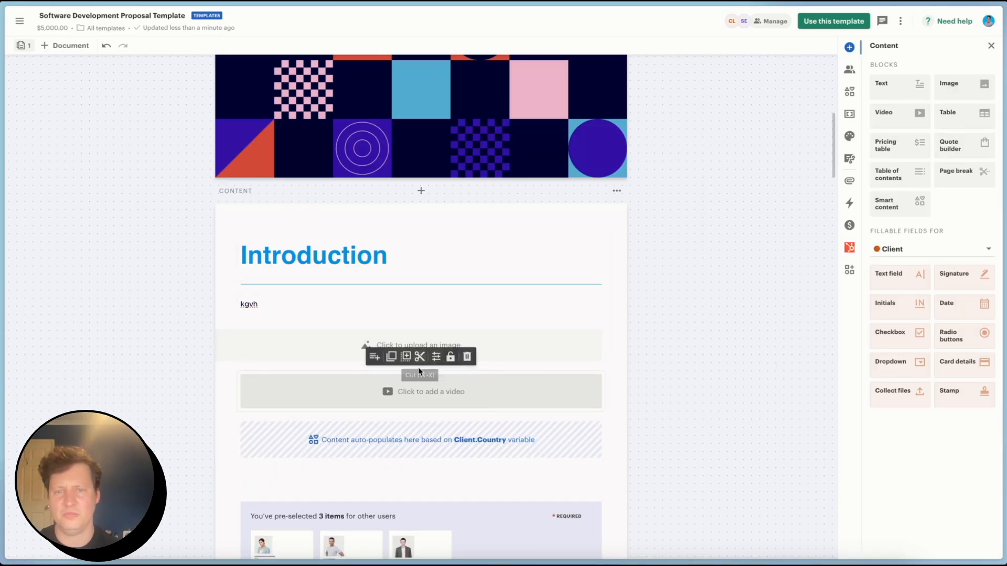
pyautogui.click(412, 398)
pyautogui.click(536, 251)
pyautogui.moveTo(445, 252)
pyautogui.mouseDown()
pyautogui.moveTo(535, 252)
pyautogui.moveTo(490, 267)
pyautogui.moveTo(456, 262)
pyautogui.mouseUp()
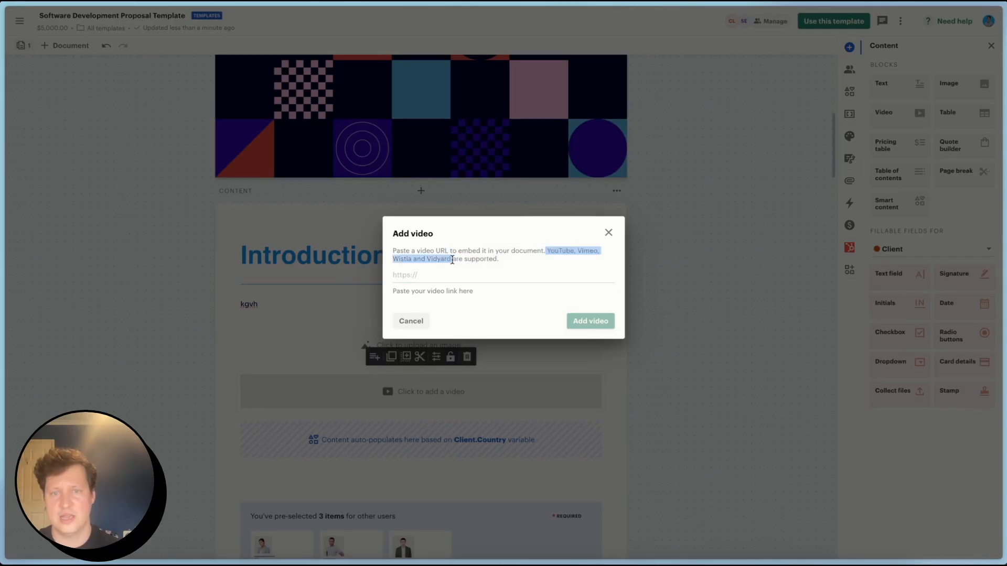
pyautogui.click(452, 260)
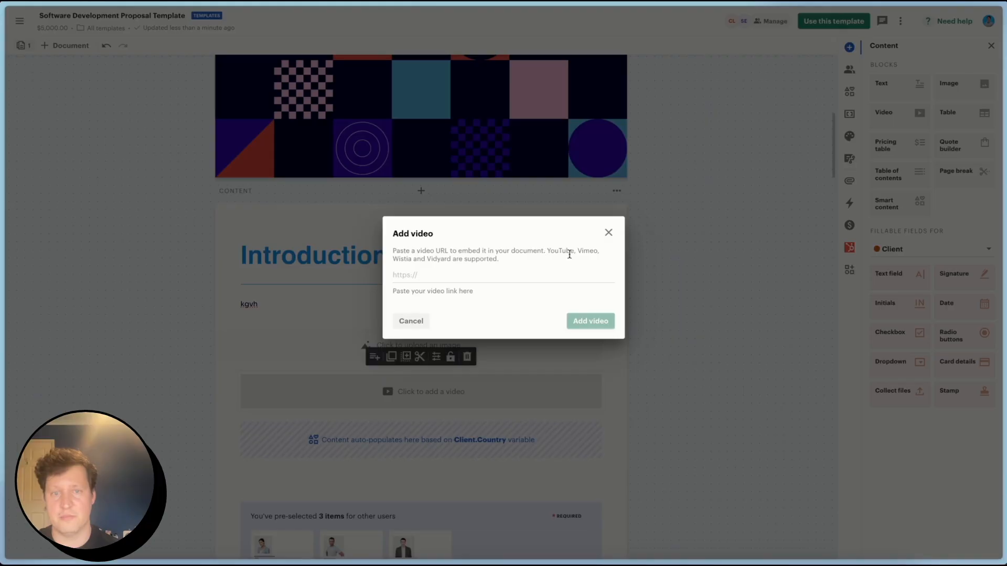
pyautogui.moveTo(450, 261); pyautogui.dragTo(502, 259)
pyautogui.click(392, 256)
pyautogui.click(502, 259)
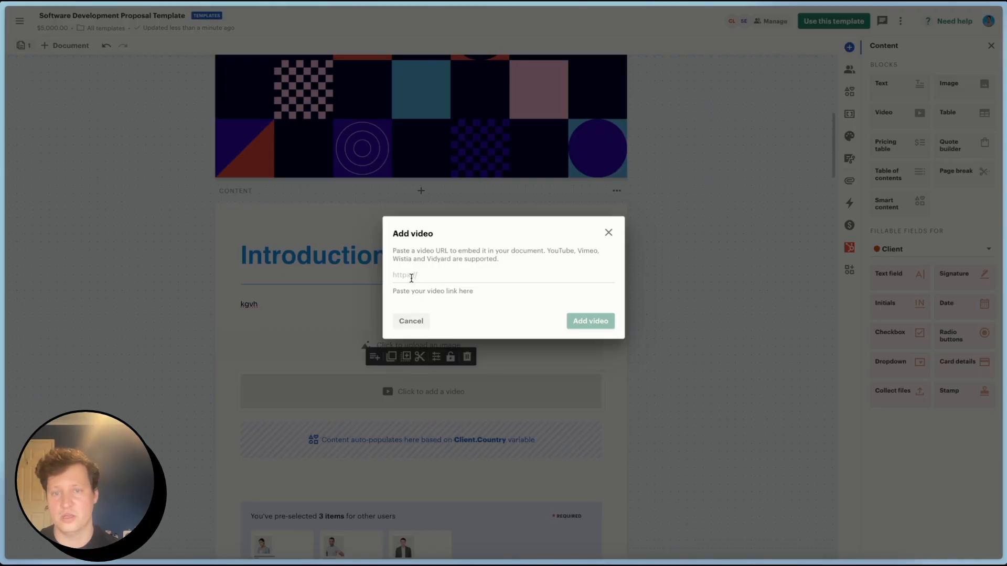
pyautogui.click(417, 323)
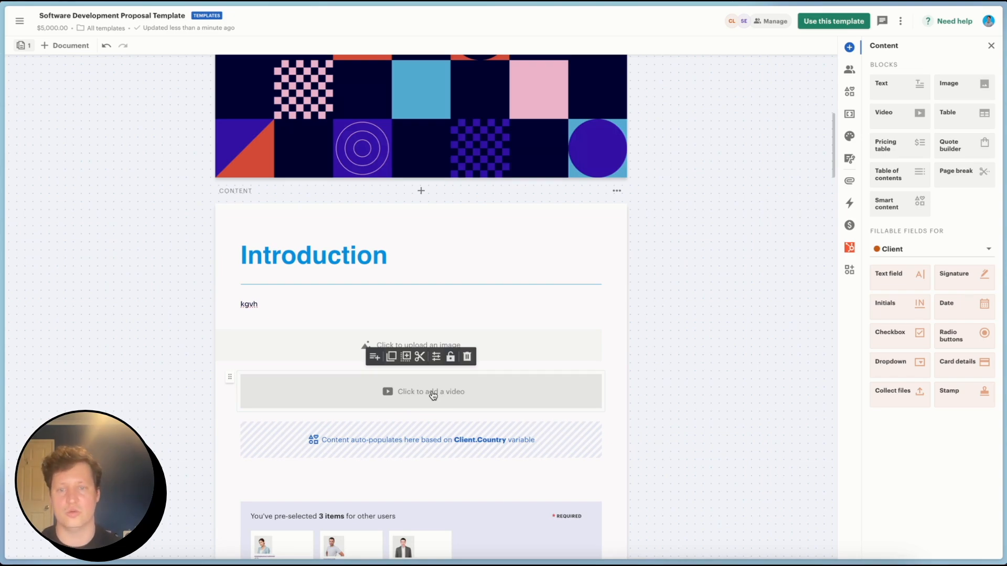
# - Insert a table below the video block and add a column to the left of its second column's neighbouring selected cell
pyautogui.scroll(-2, 319, 244)
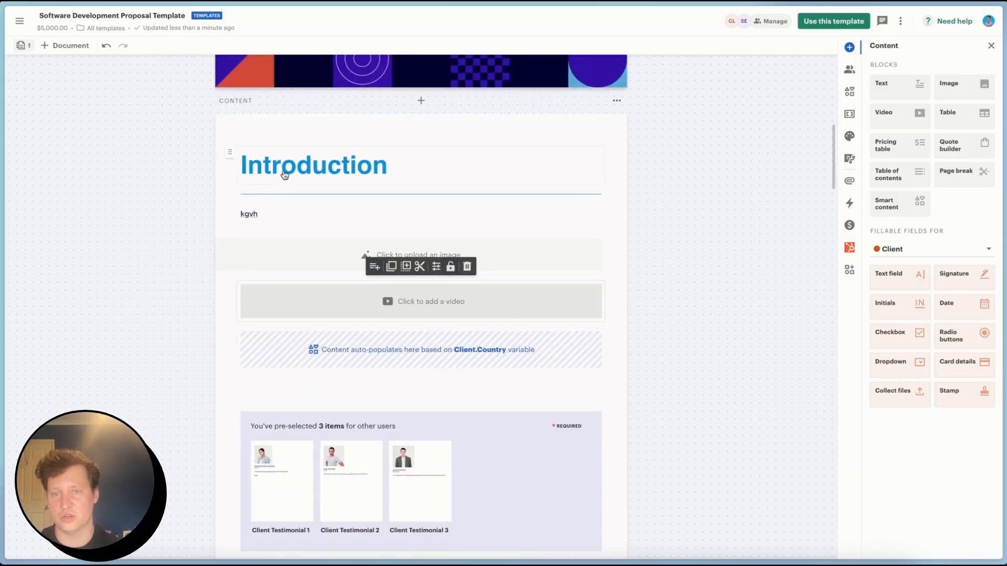
pyautogui.scroll(10, 467, 154)
pyautogui.scroll(-12, 306, 279)
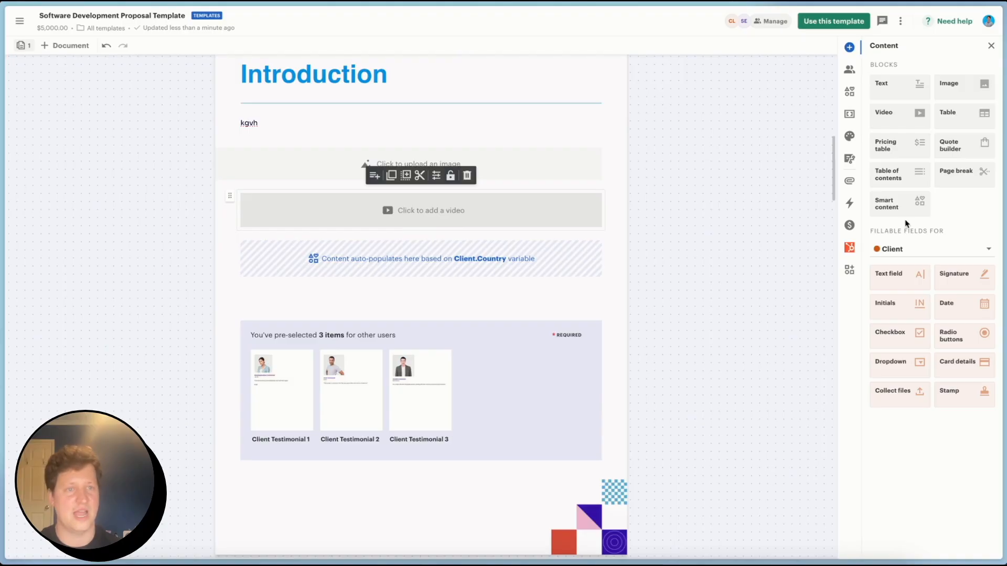
pyautogui.moveTo(953, 116); pyautogui.dragTo(355, 238)
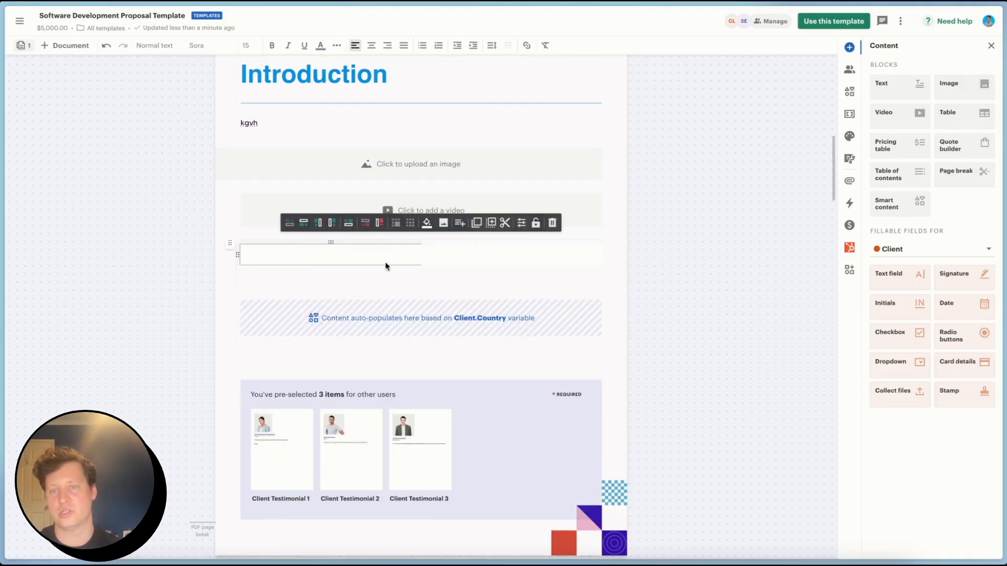
pyautogui.click(319, 224)
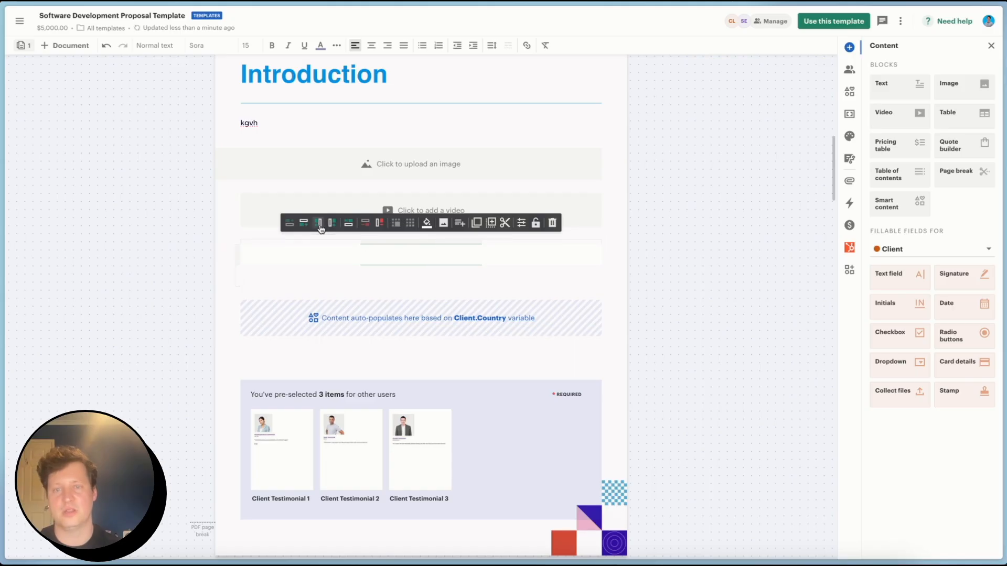
pyautogui.click(416, 259)
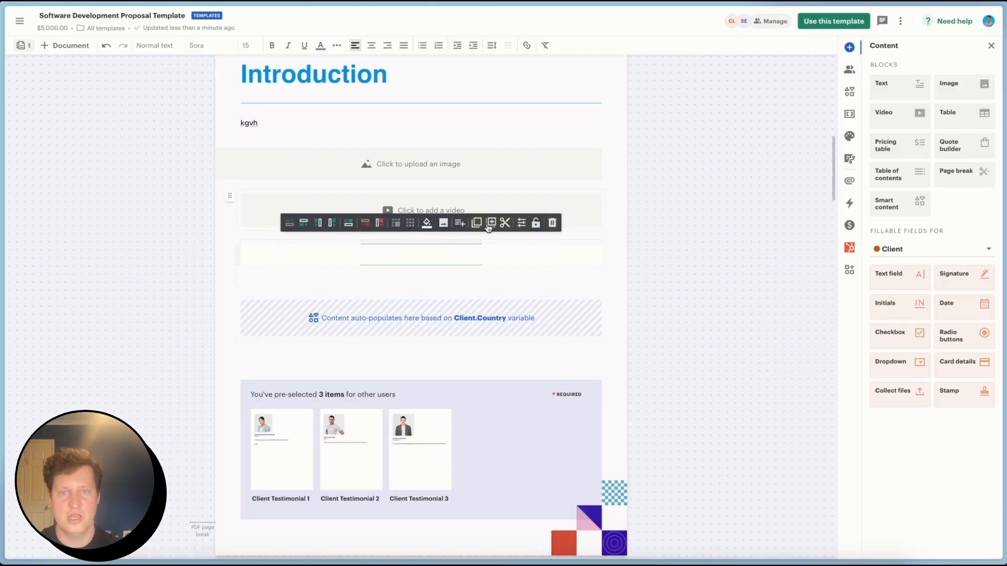
# - Turn on the horizontal and outline borders in the design settings of the three-column table
pyautogui.click(521, 225)
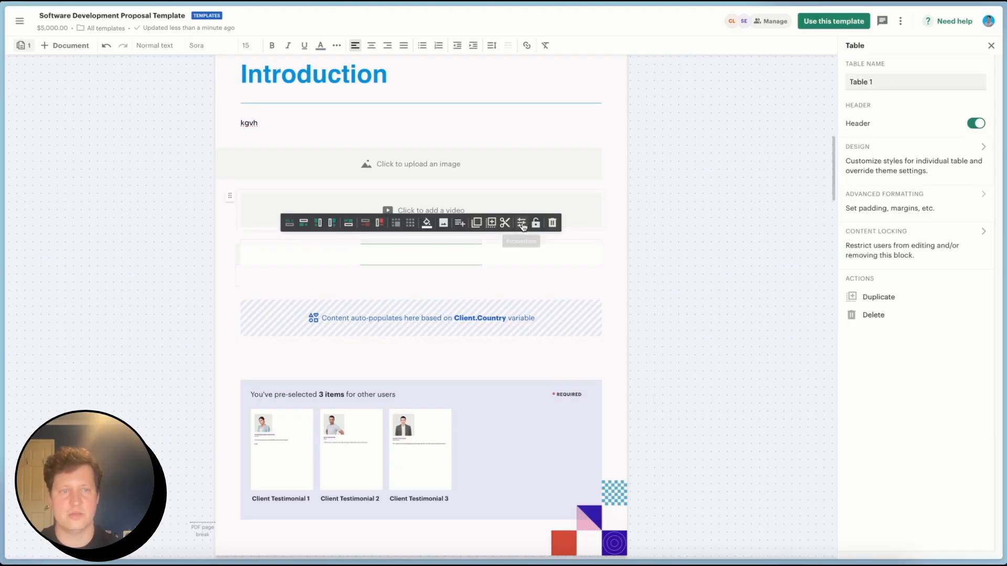
pyautogui.click(991, 46)
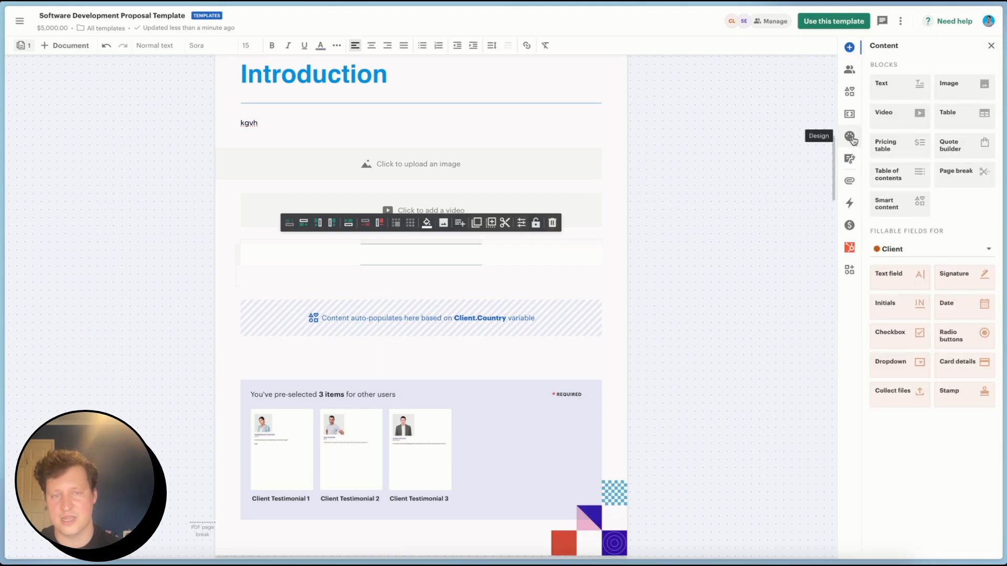
pyautogui.click(522, 223)
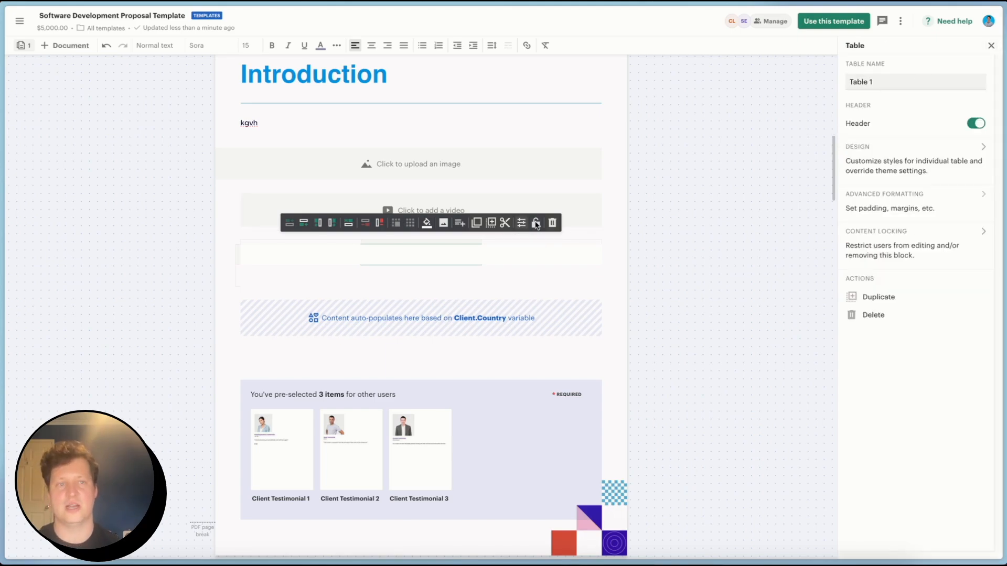
pyautogui.click(906, 167)
pyautogui.click(848, 45)
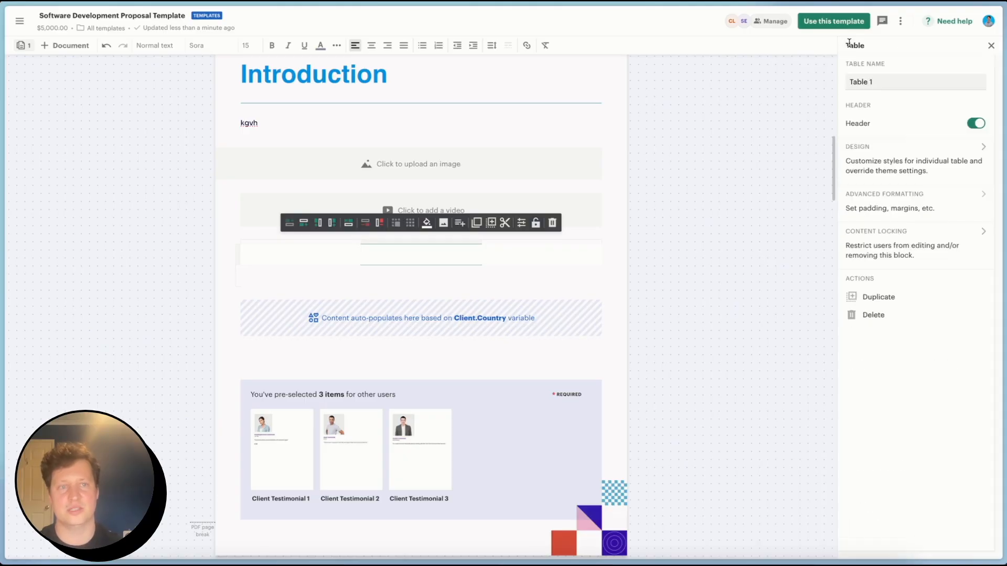
pyautogui.click(890, 168)
pyautogui.scroll(-1, 930, 200)
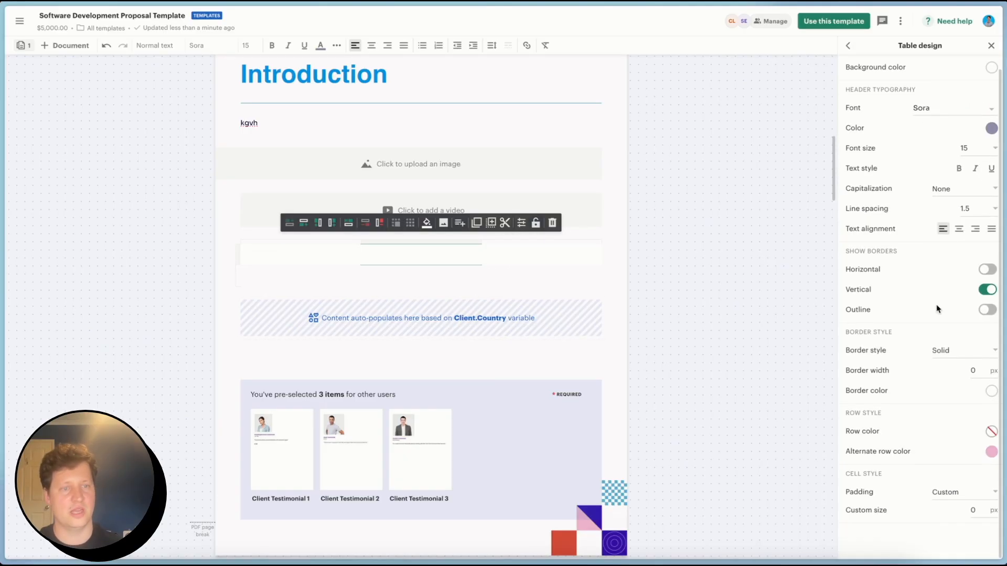
pyautogui.click(987, 269)
pyautogui.click(989, 310)
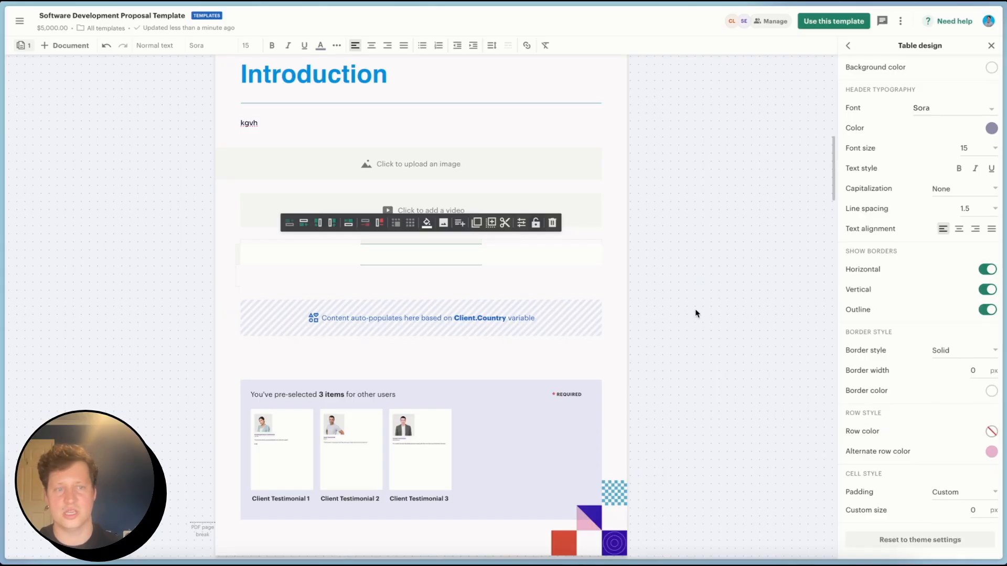
# - Set the table's border color to blue #0693E3 and its border width to 2 px, and close the properties
pyautogui.click(992, 391)
pyautogui.click(937, 345)
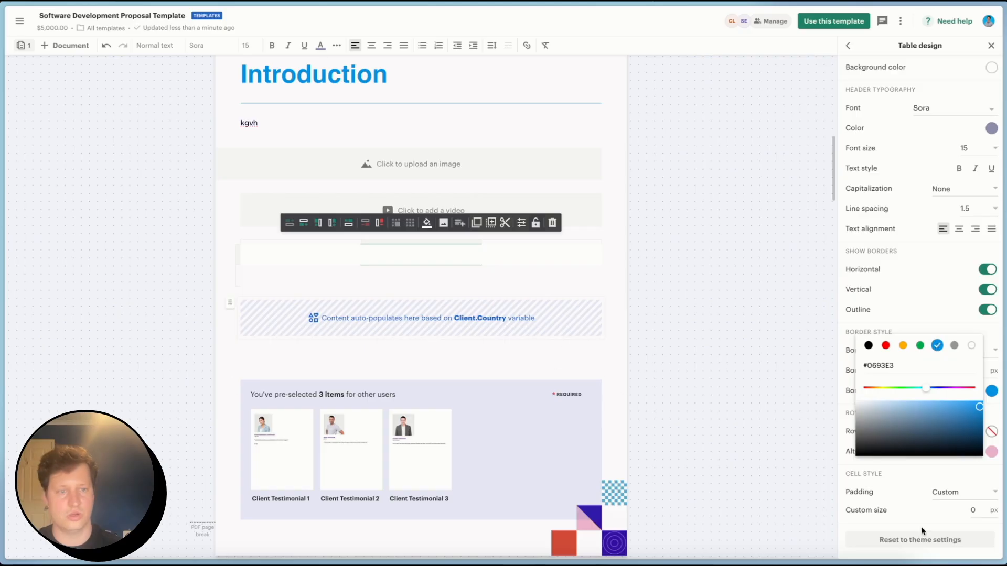
pyautogui.click(919, 295)
pyautogui.click(984, 371)
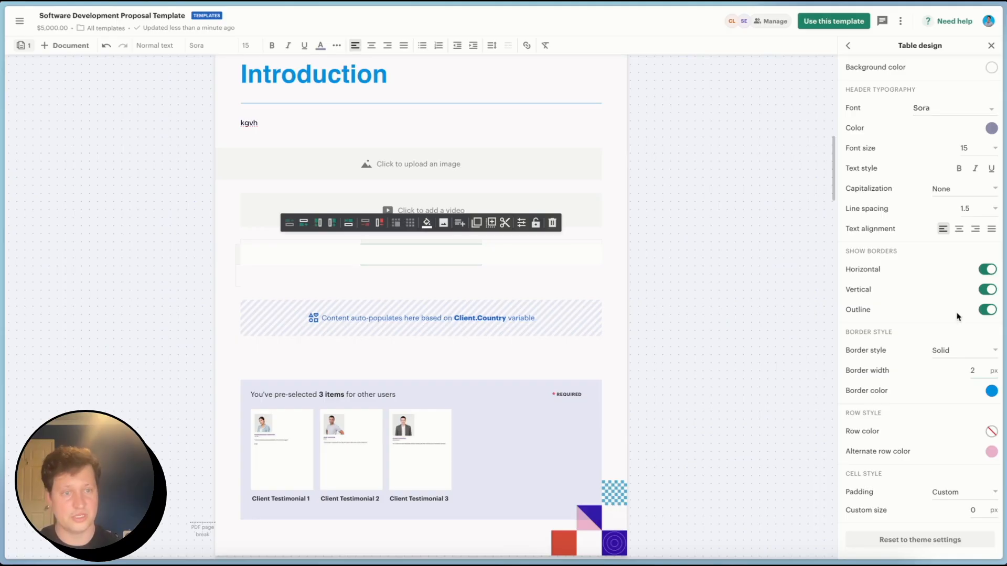
pyautogui.click(675, 246)
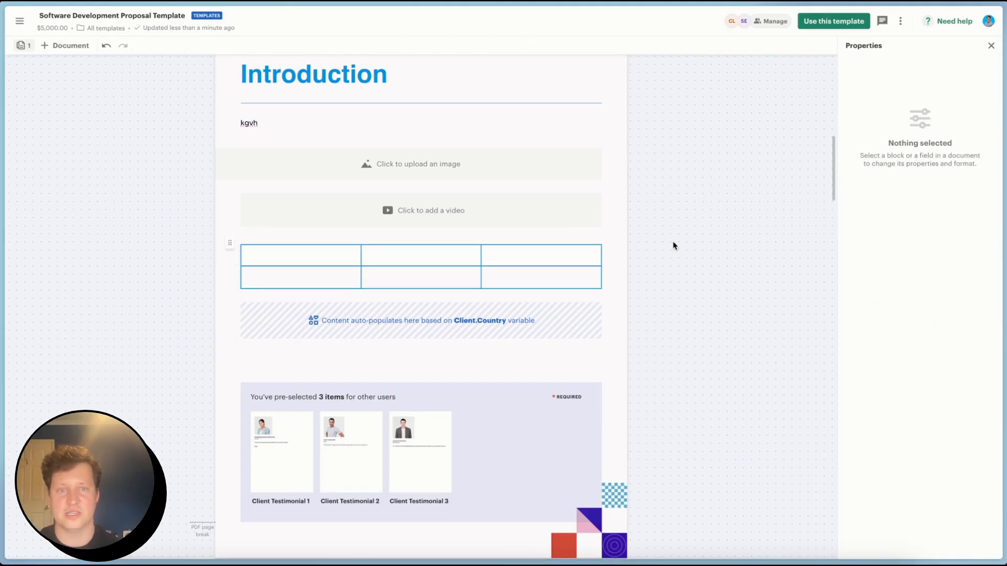
pyautogui.click(989, 47)
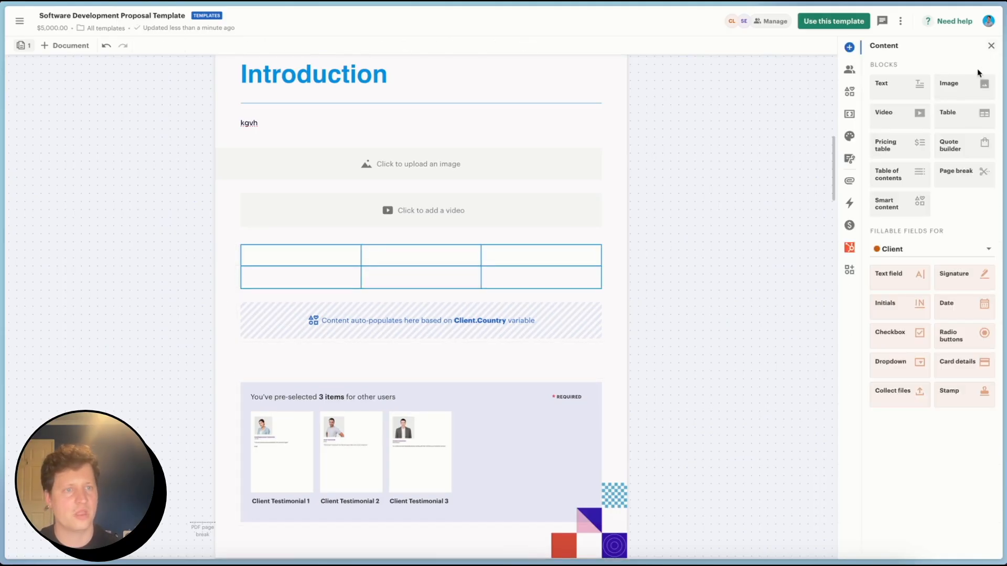
# - Insert a pricing table below the blue-bordered table and check where the Catalog is found in the main navigation
pyautogui.moveTo(881, 143); pyautogui.dragTo(430, 300)
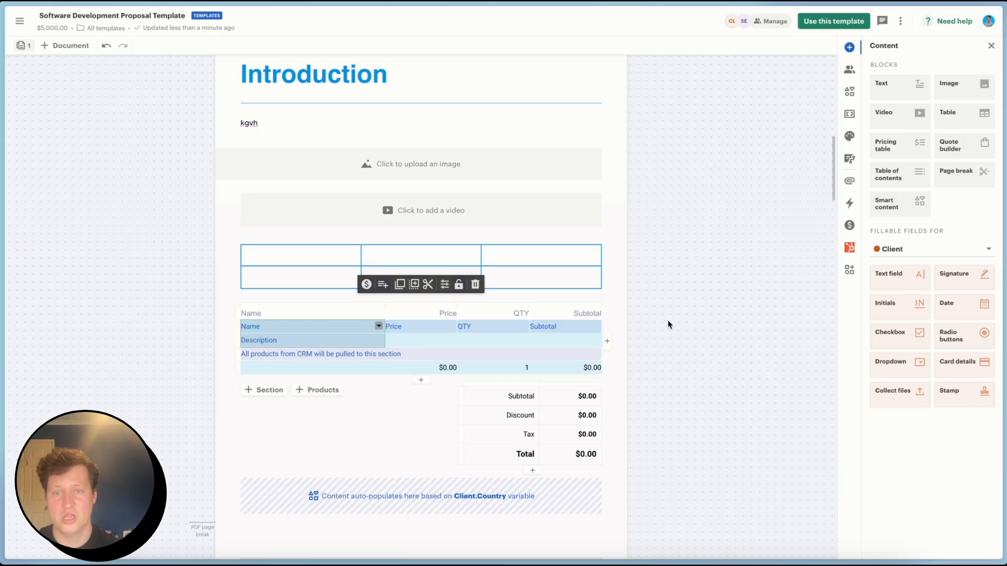
pyautogui.click(21, 25)
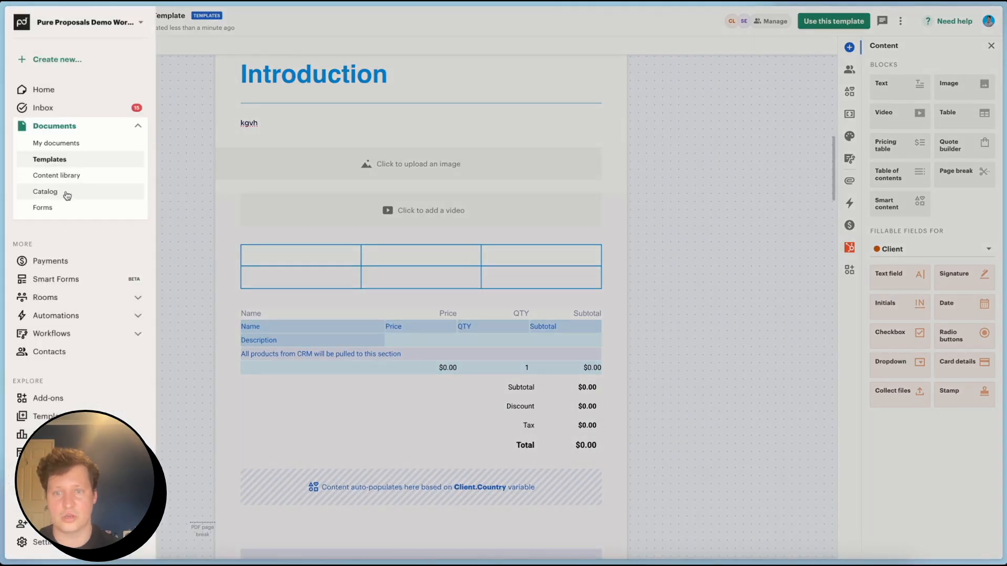
pyautogui.click(378, 338)
pyautogui.click(379, 339)
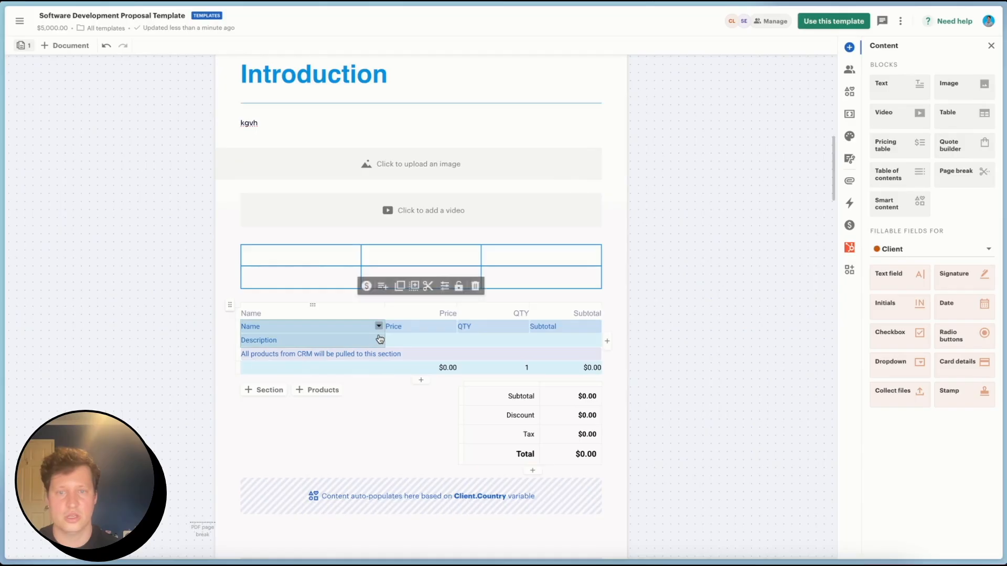
# - Add a section to the pricing table and insert a product row beneath its section name
pyautogui.click(271, 389)
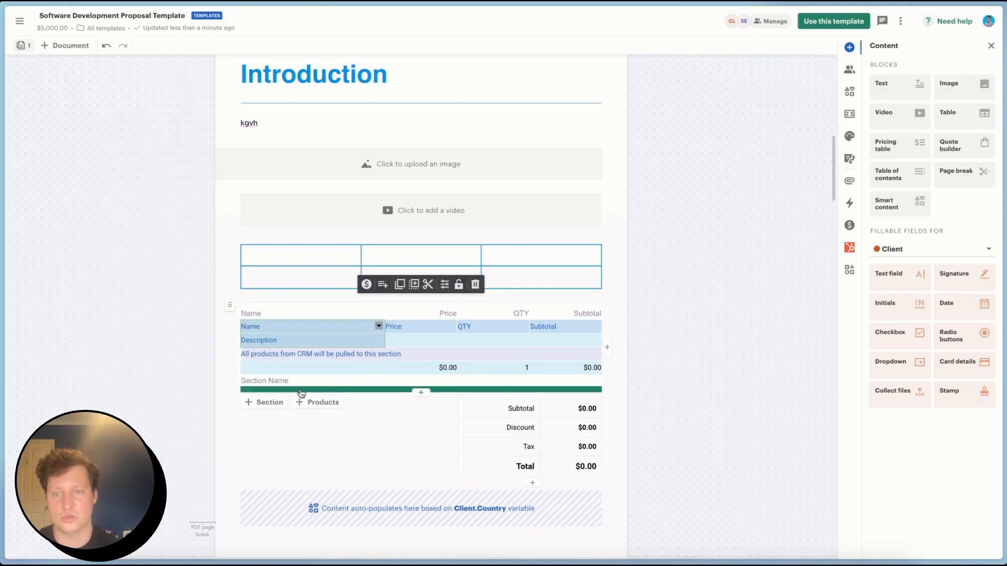
pyautogui.click(339, 386)
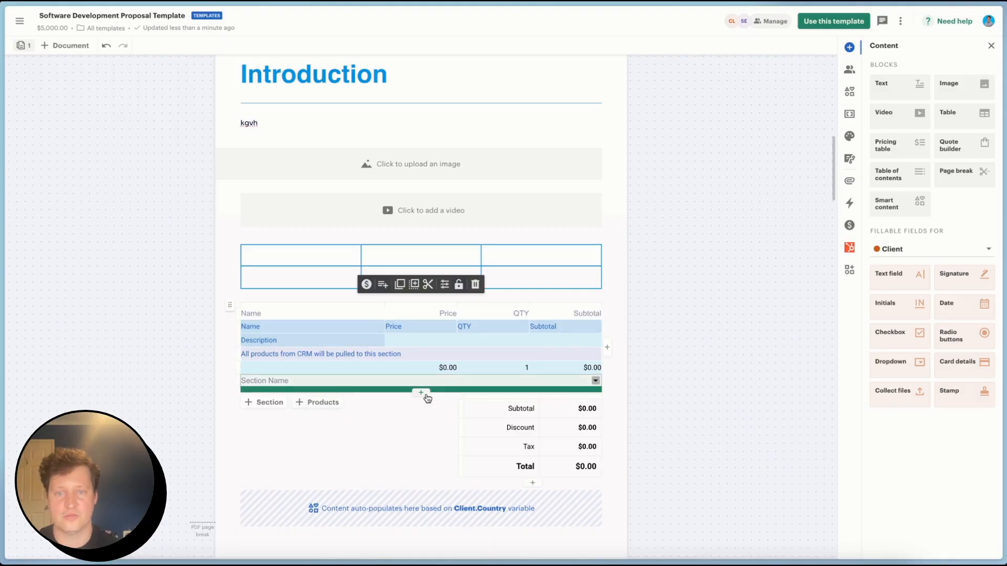
pyautogui.click(421, 392)
pyautogui.click(329, 395)
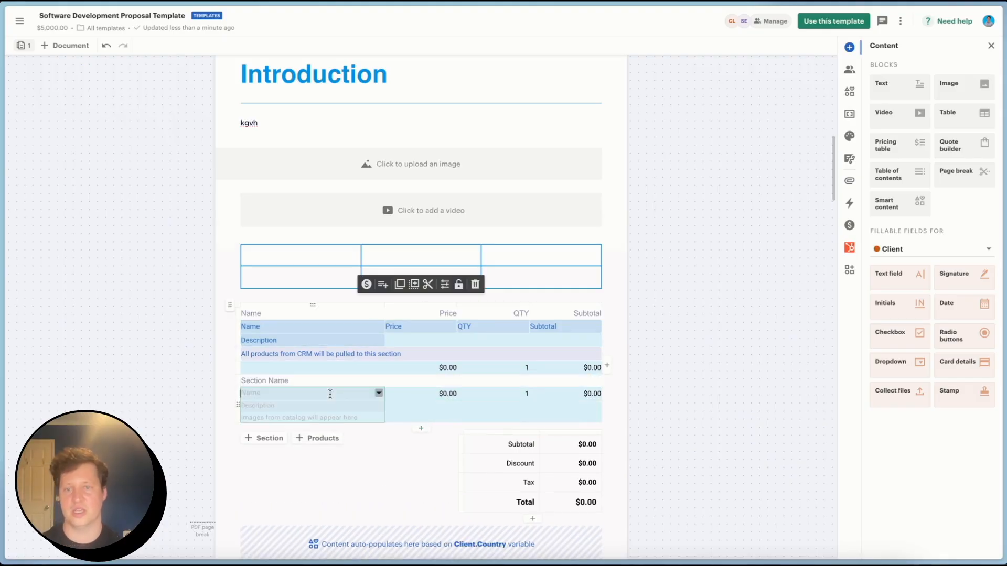
# - Enable quantity editing and the optional item setting for recipients on the new product row
pyautogui.click(378, 393)
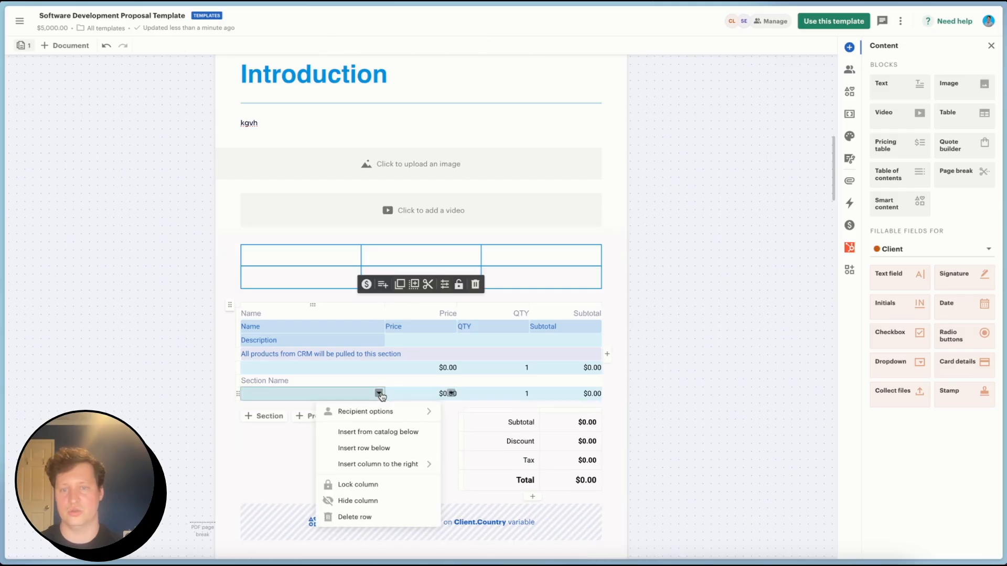
pyautogui.moveTo(382, 411)
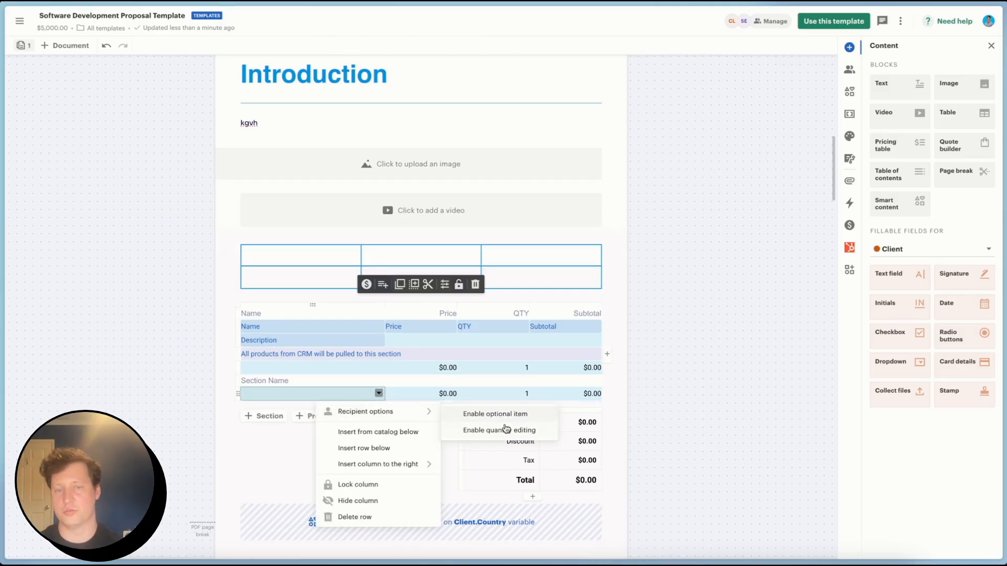
pyautogui.click(501, 431)
pyautogui.click(379, 393)
pyautogui.moveTo(382, 411)
pyautogui.click(501, 414)
# - Name the optional product row "professional services" and set its price to 100
pyautogui.click(338, 395)
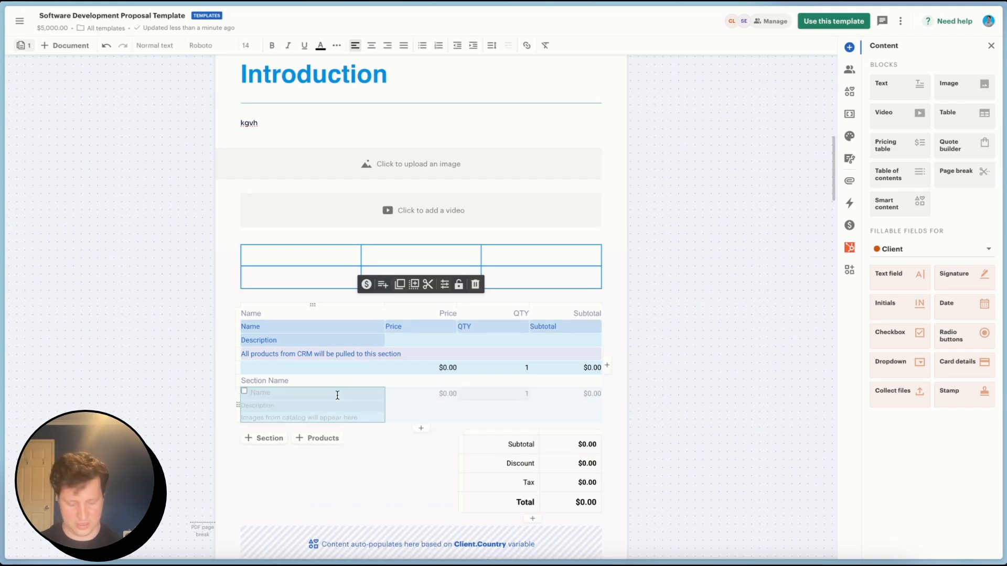
pyautogui.write('professional service')
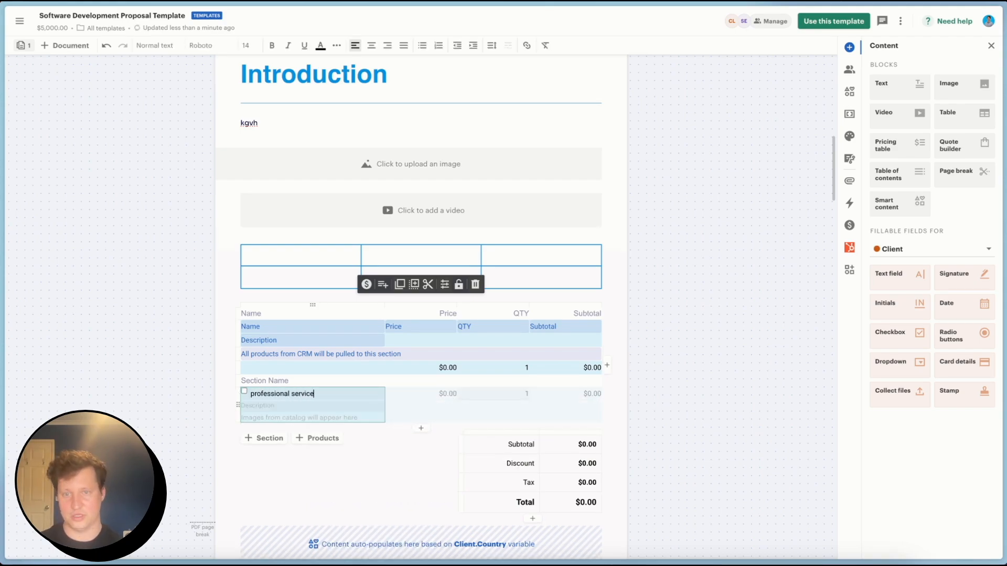
pyautogui.write('s')
pyautogui.click(442, 397)
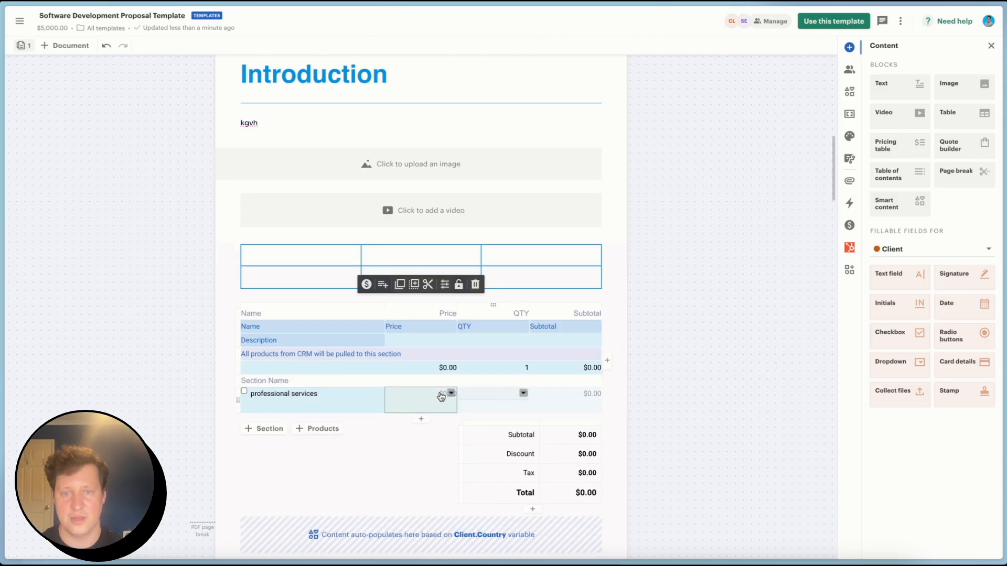
pyautogui.click(439, 394)
pyautogui.write('100')
pyautogui.press('Return')
# - Test the professional services row's optional checkbox by selecting and deselecting it
pyautogui.click(529, 392)
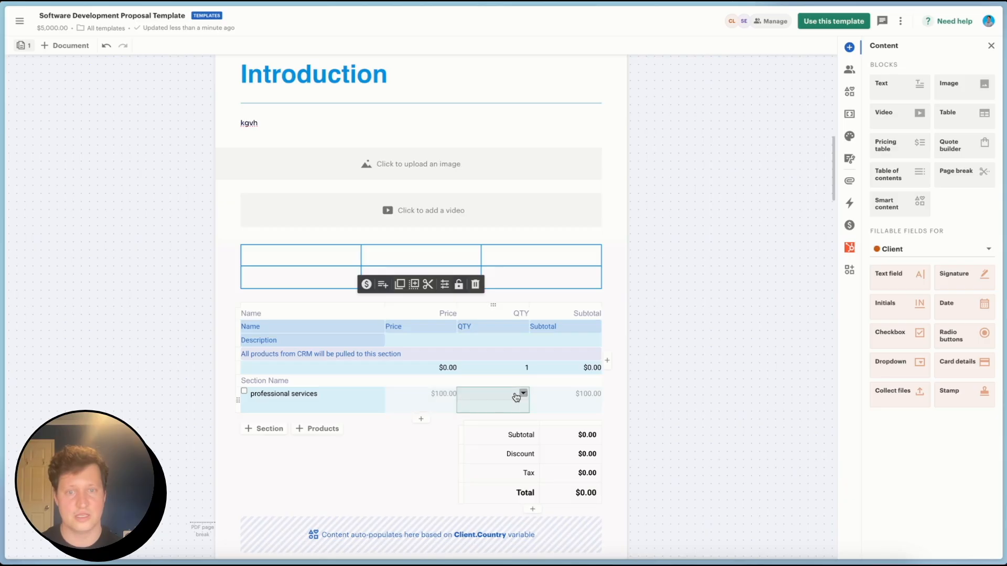
pyautogui.click(245, 393)
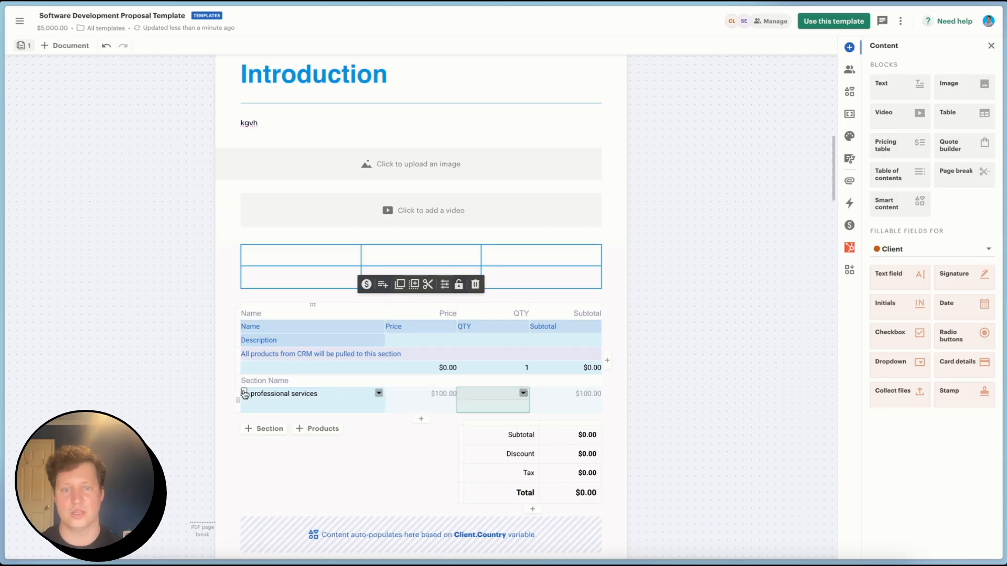
pyautogui.click(244, 393)
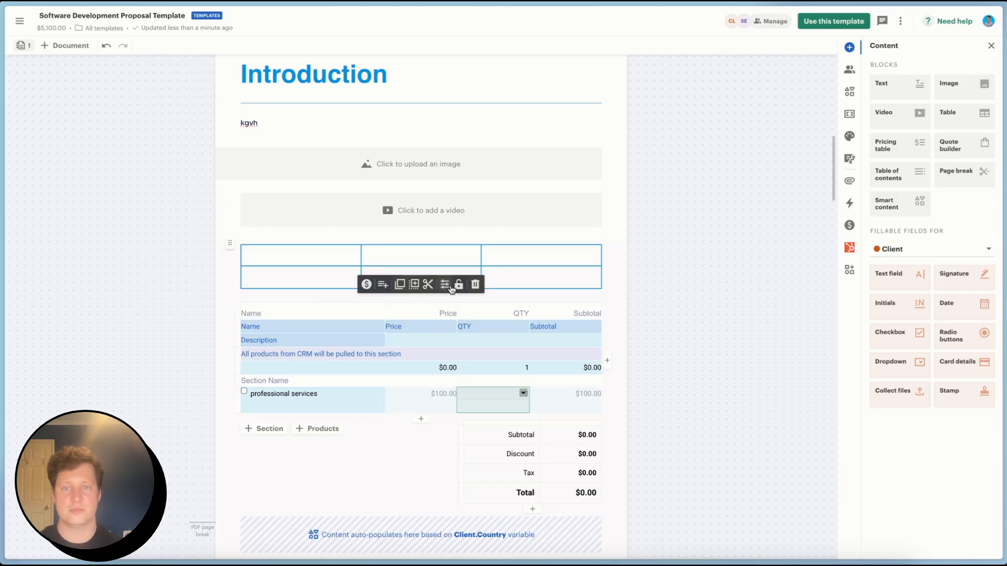
# - Review the pricing table's properties and its design options for typography, borders and rows, and close them
pyautogui.click(445, 284)
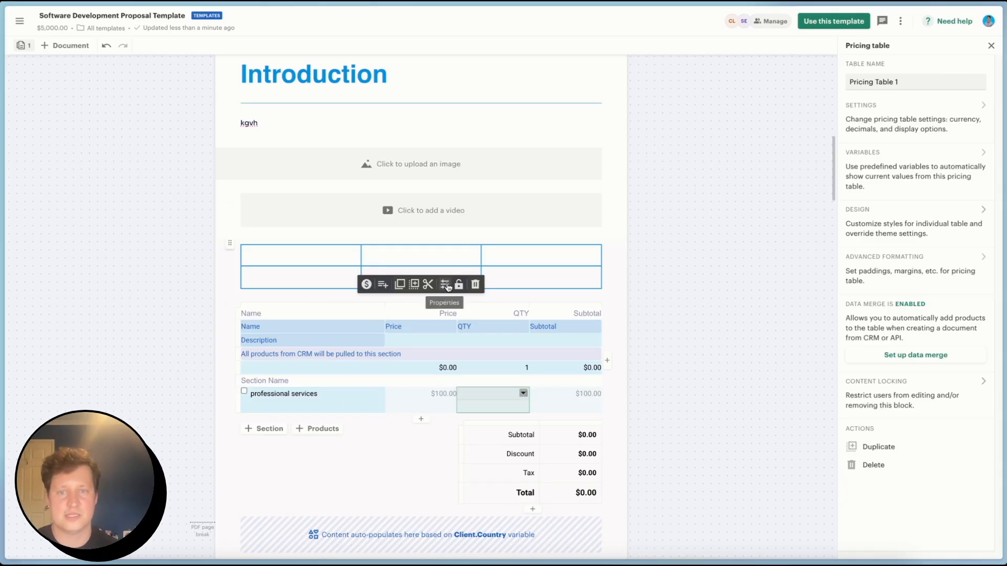
pyautogui.click(902, 225)
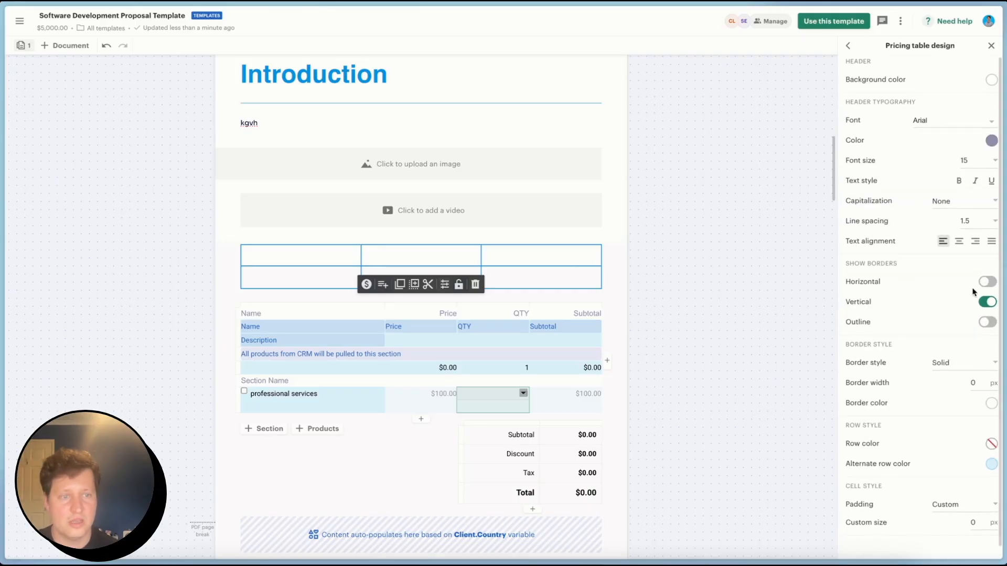
pyautogui.scroll(-1, 980, 291)
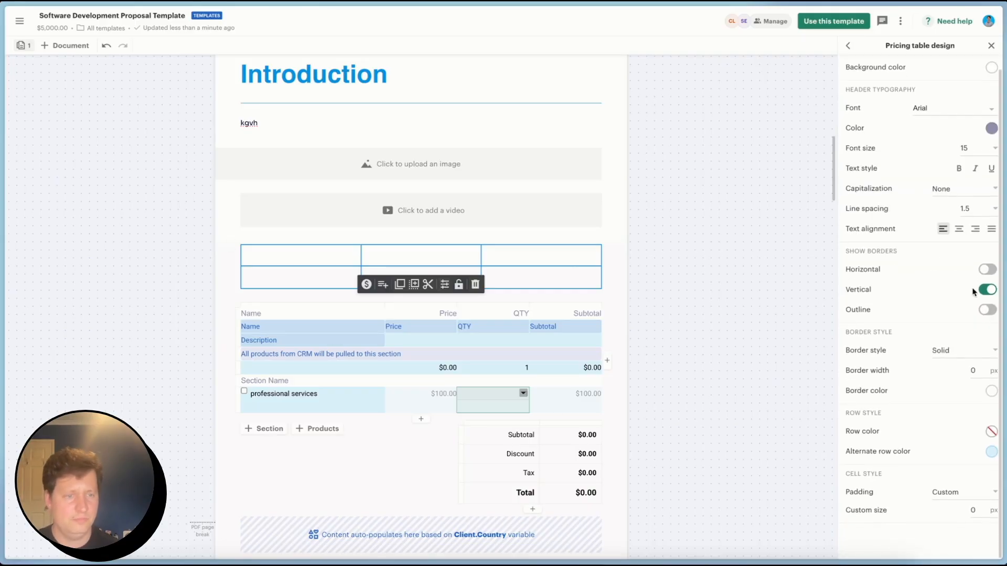
pyautogui.click(848, 46)
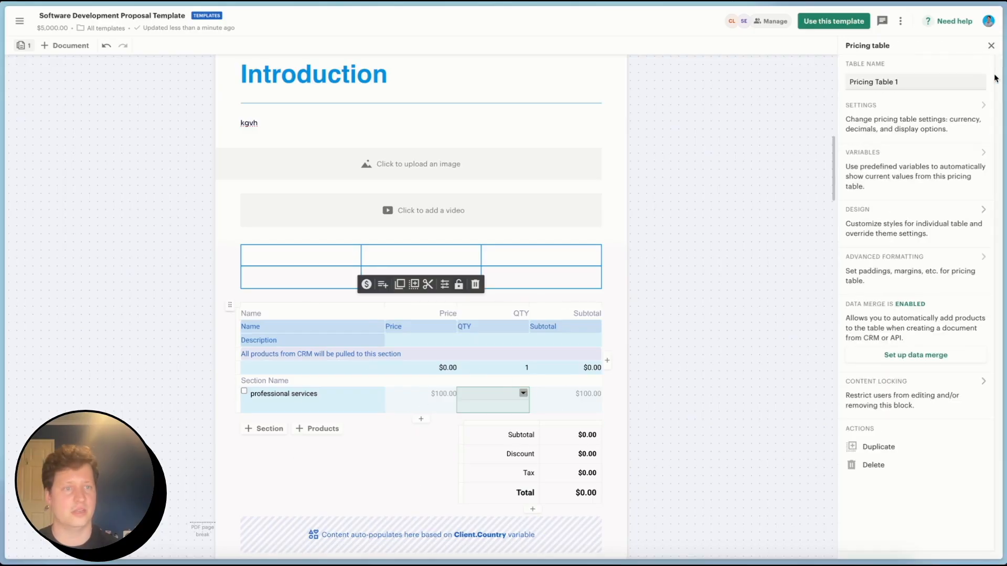
pyautogui.click(990, 46)
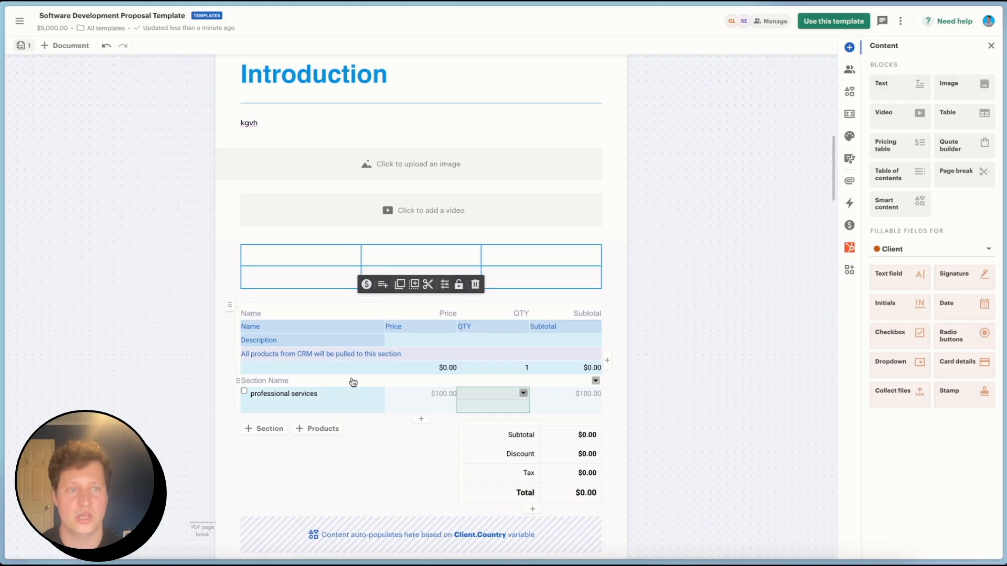
# - Insert a quote builder block below the pricing table and open its quote setup
pyautogui.scroll(-1, 419, 367)
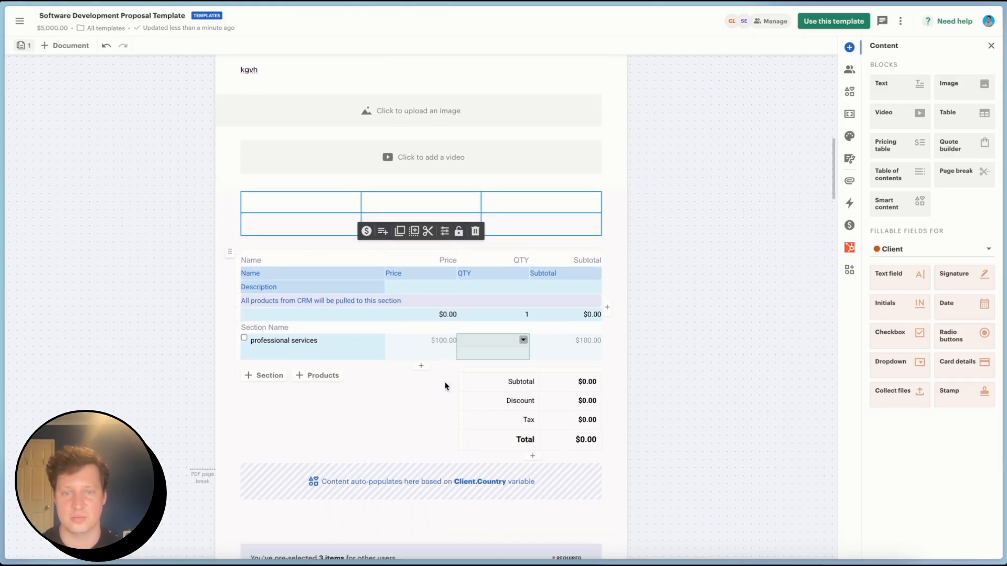
pyautogui.moveTo(951, 147); pyautogui.dragTo(407, 379)
pyautogui.scroll(-2, 407, 379)
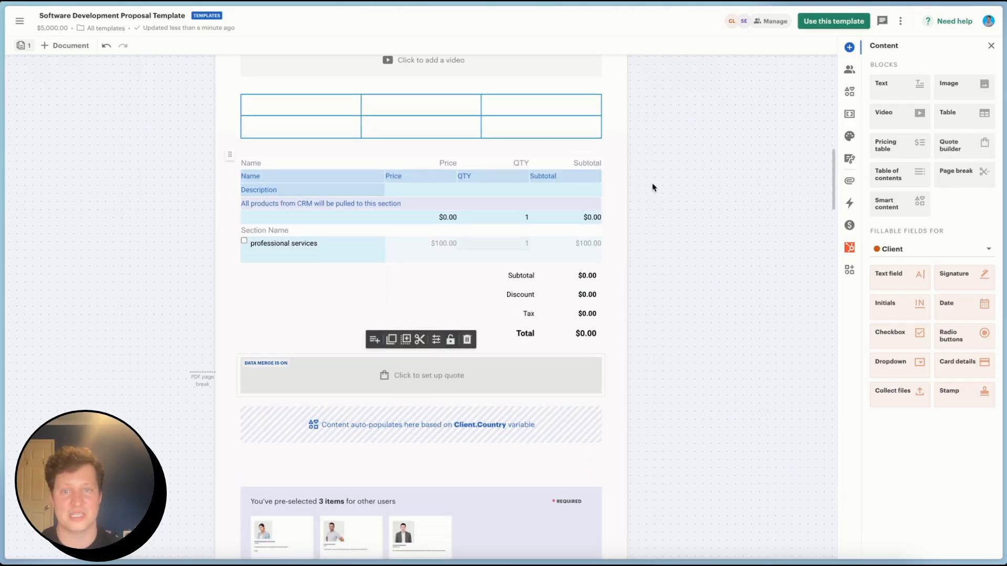
pyautogui.click(409, 380)
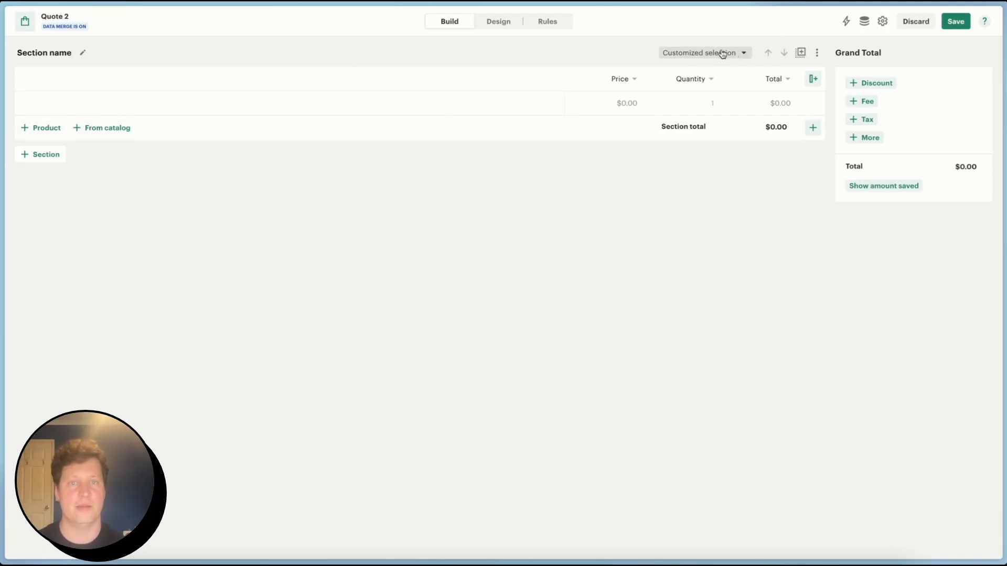
# - Try the table layout in the quote's design and switch the layout to side-by-side product cards
pyautogui.click(502, 22)
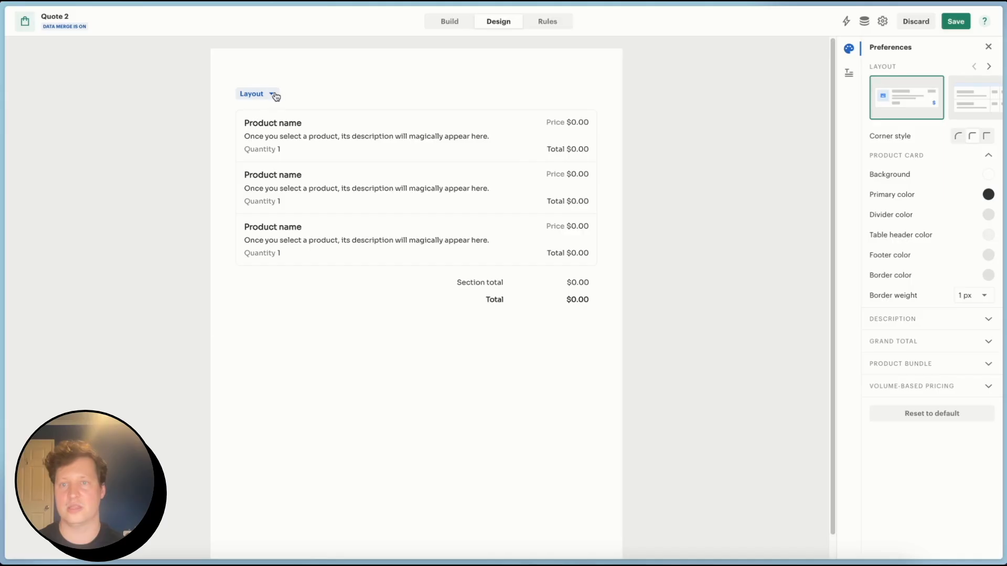
pyautogui.click(274, 96)
pyautogui.click(272, 166)
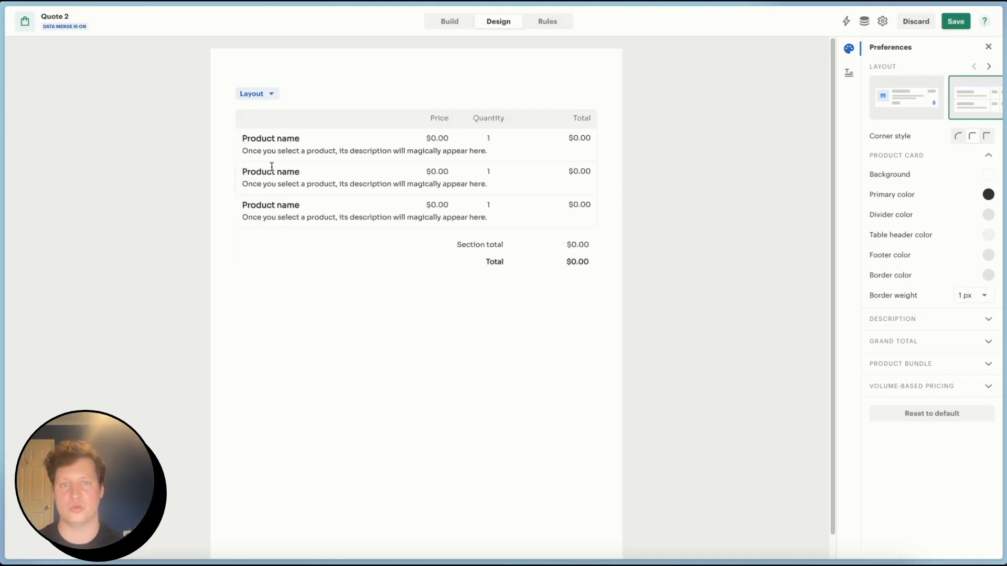
pyautogui.click(270, 97)
pyautogui.click(273, 232)
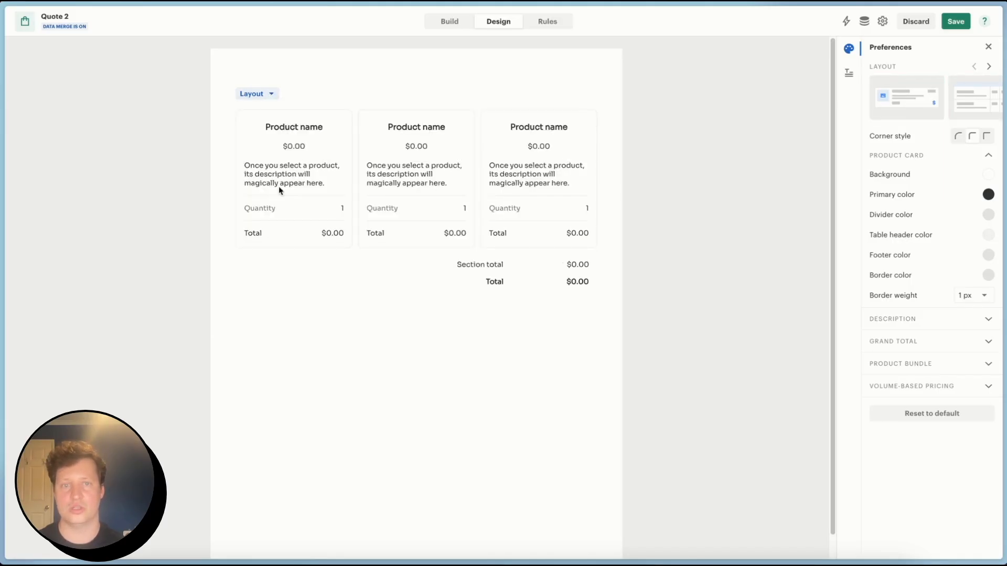
# - Try the two-column card layout and the stacked product row layout for the quote, and discard the quote's design changes
pyautogui.click(257, 97)
pyautogui.click(264, 283)
pyautogui.click(272, 94)
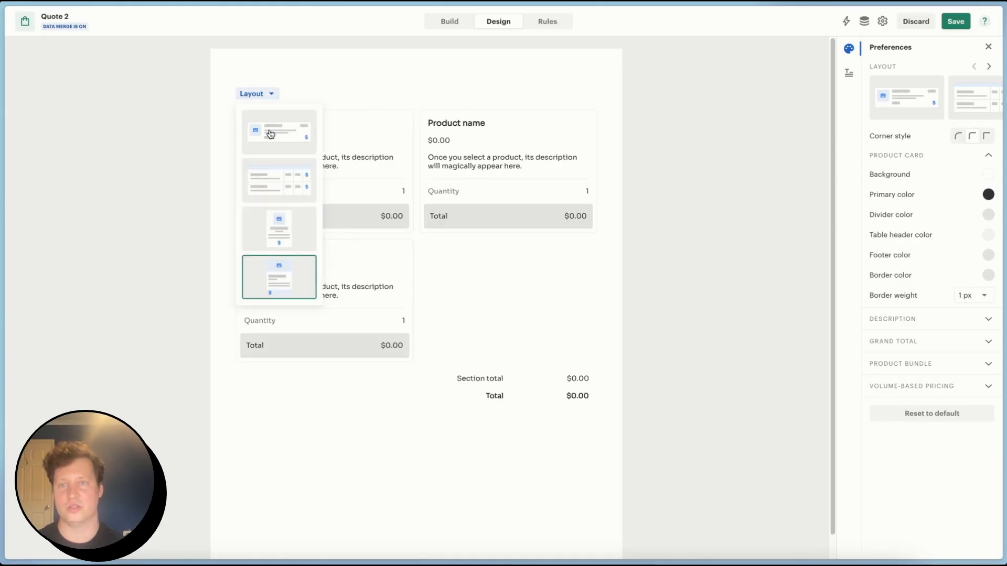
pyautogui.click(270, 134)
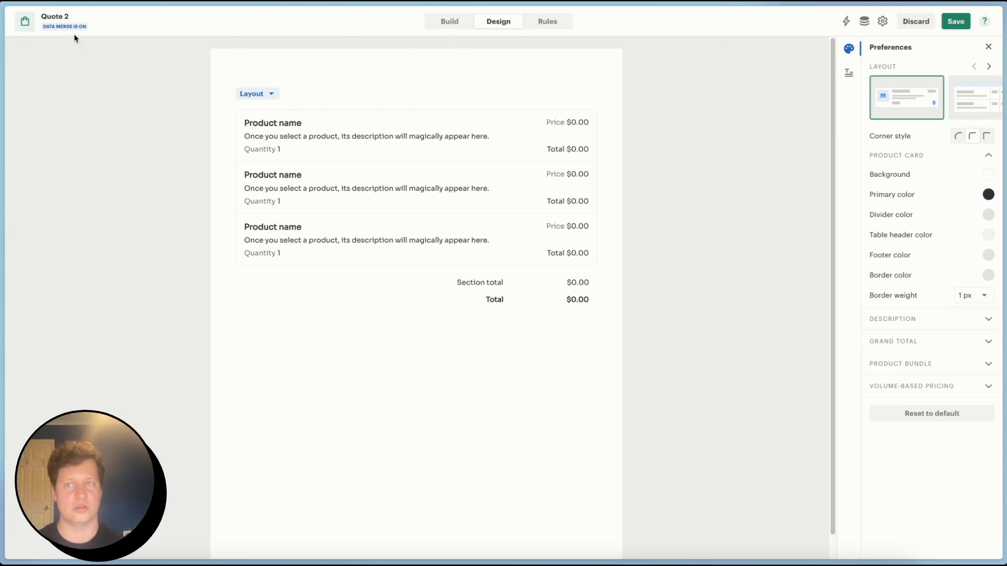
pyautogui.click(926, 26)
pyautogui.click(905, 83)
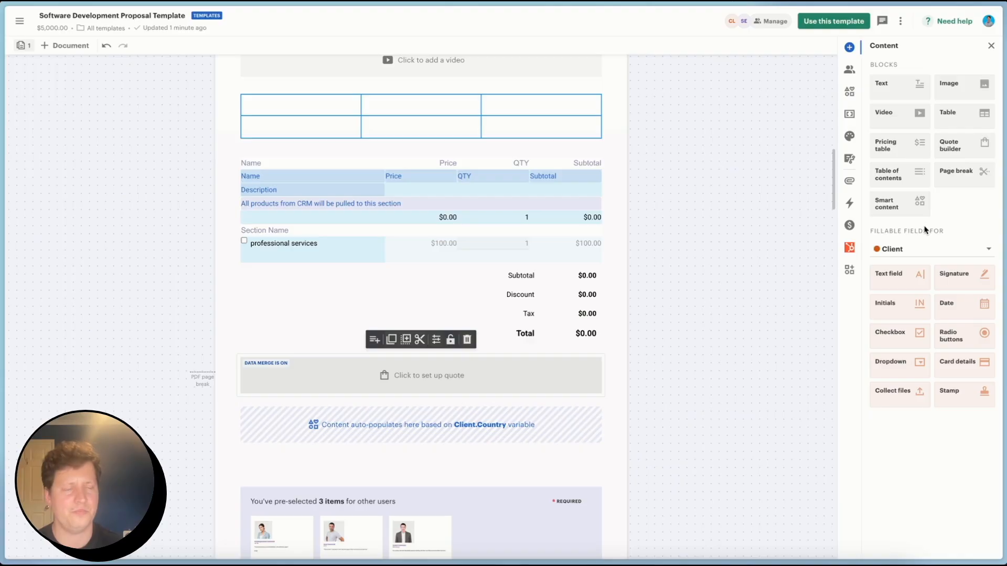
# - Insert a table of contents block below the Introduction's text block and turn on its left-side navigation for recipients
pyautogui.moveTo(892, 174); pyautogui.dragTo(414, 314)
pyautogui.scroll(-1, 412, 310)
pyautogui.scroll(2, 410, 310)
pyautogui.click(436, 144)
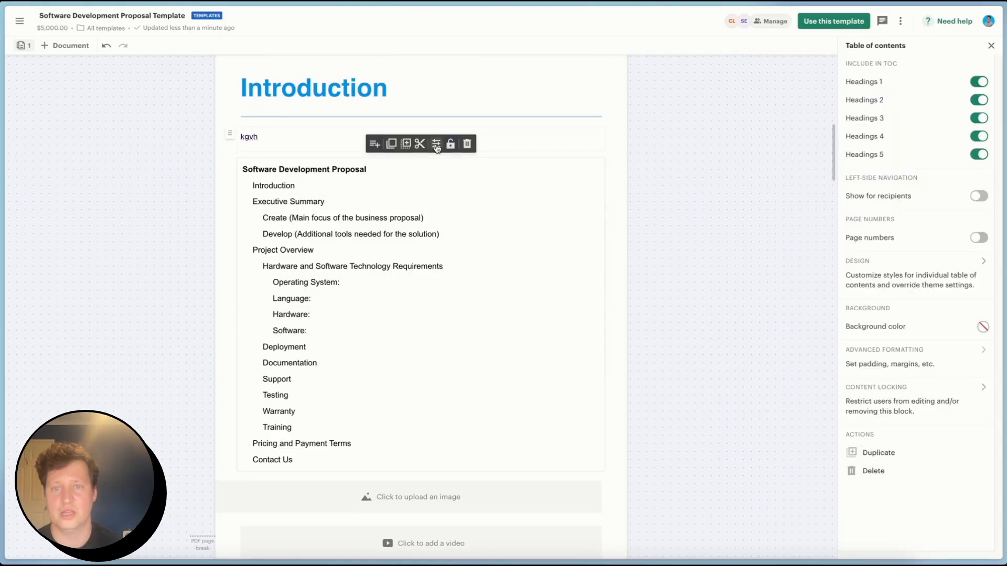
pyautogui.click(980, 197)
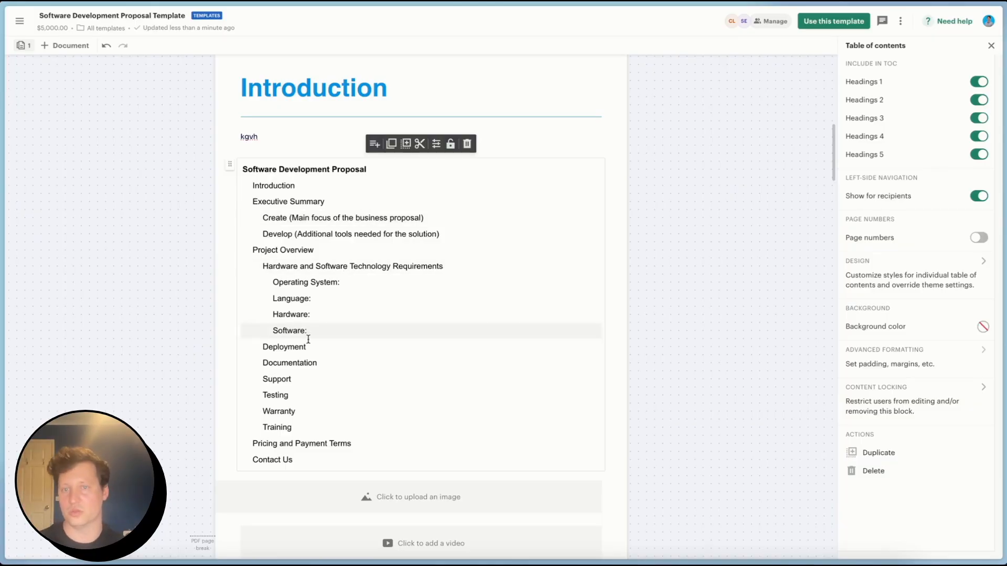
# - Test the Deployment link in the table of contents and return to the block on the Introduction page
pyautogui.click(305, 347)
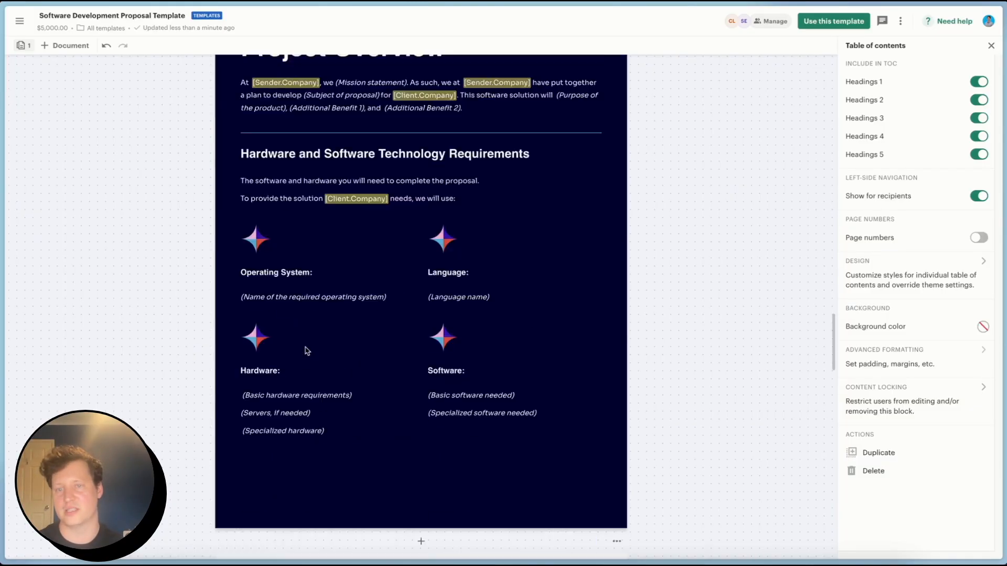
pyautogui.scroll(20, 305, 350)
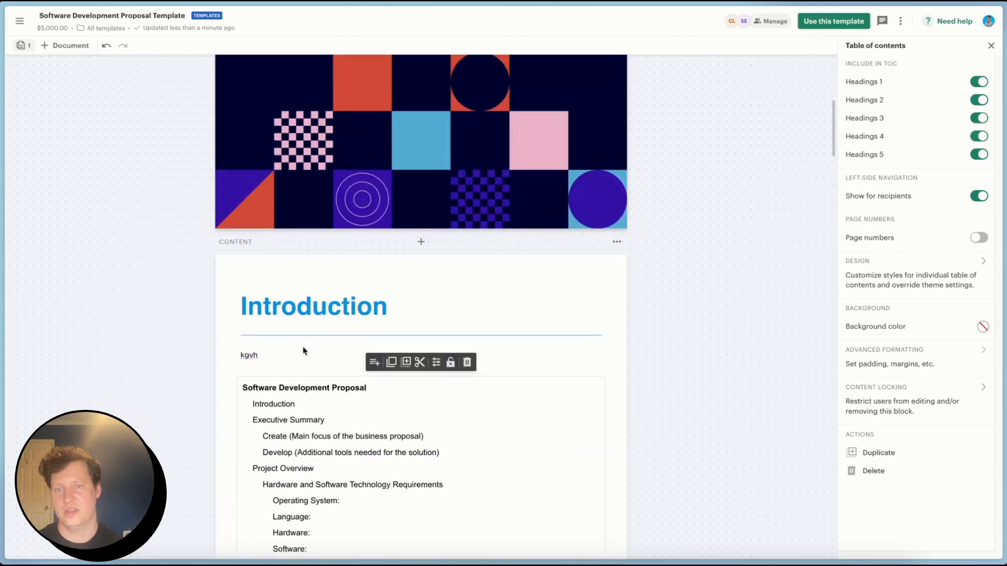
pyautogui.scroll(-4, 304, 350)
# - Exclude headings 3, 4 and 5 from the table of contents, turn on page numbers and close its properties
pyautogui.click(979, 118)
pyautogui.click(979, 136)
pyautogui.click(979, 154)
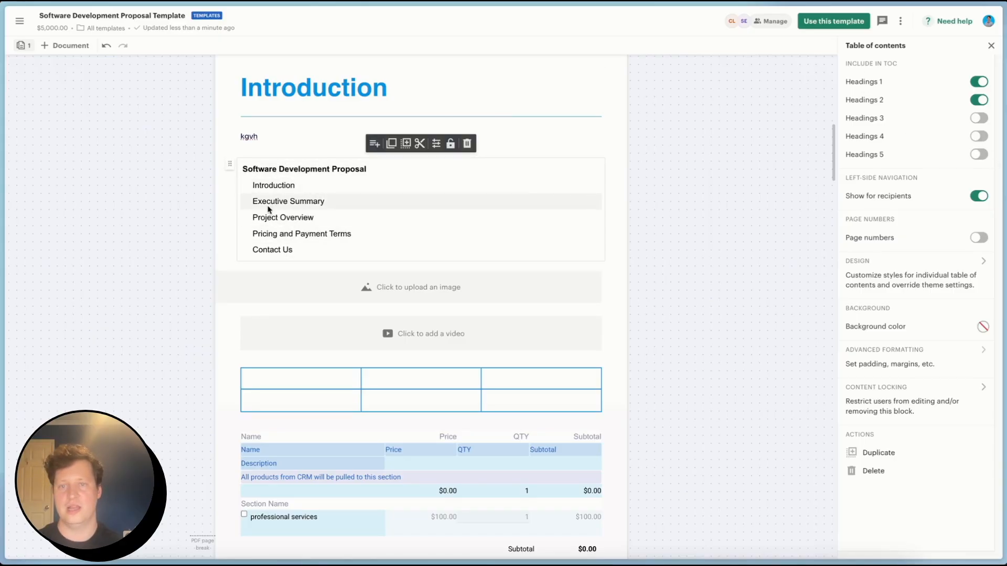
pyautogui.scroll(1, 326, 271)
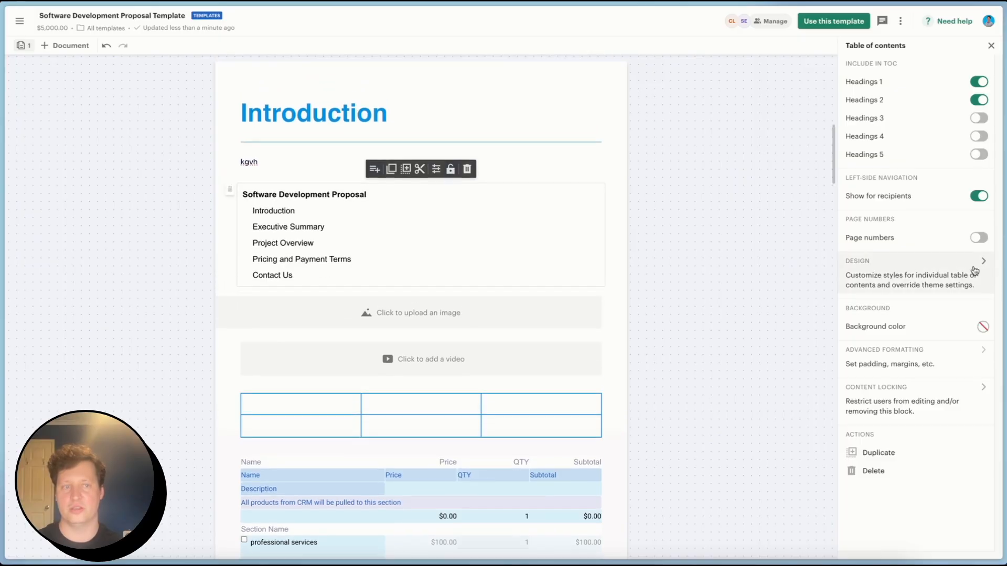
pyautogui.click(978, 238)
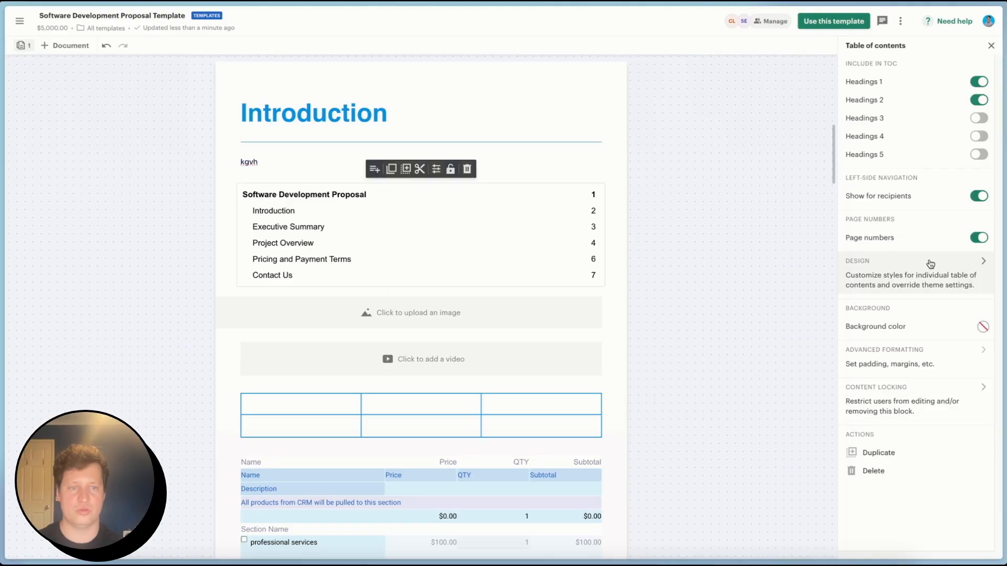
pyautogui.click(992, 46)
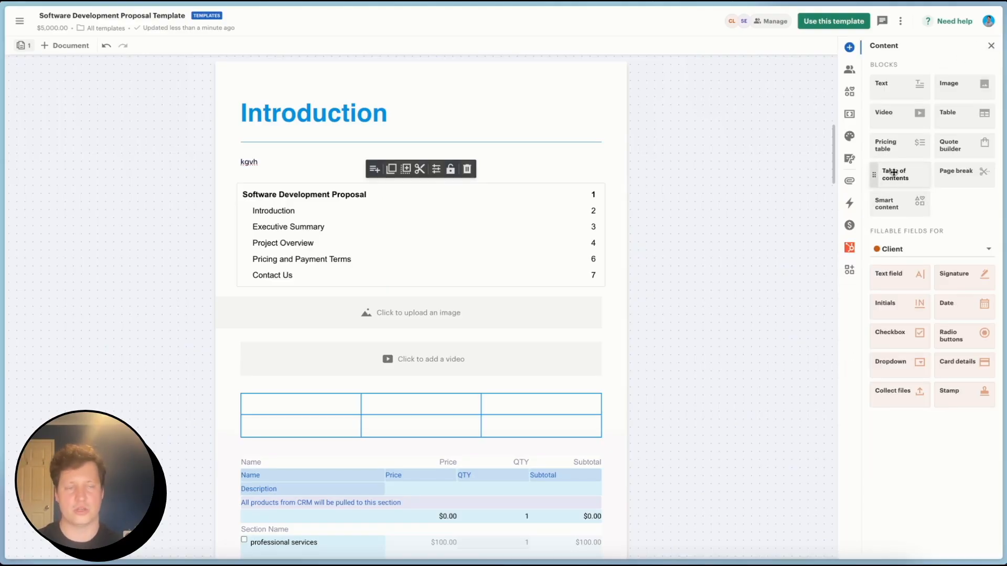
# - Insert a page break between the video block and the empty table
pyautogui.scroll(-1, 290, 226)
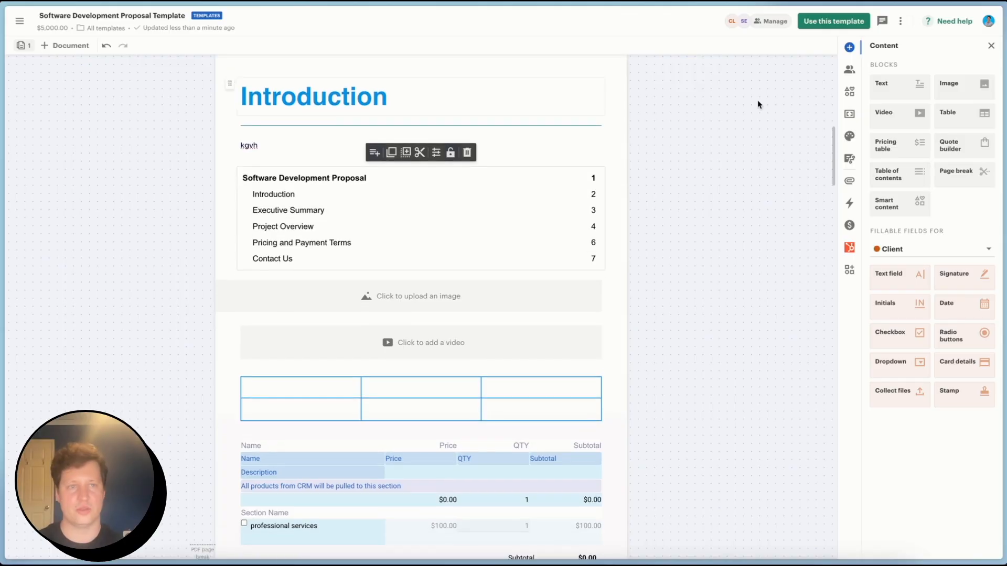
pyautogui.moveTo(965, 175); pyautogui.dragTo(432, 292)
pyautogui.scroll(-3, 426, 304)
pyautogui.scroll(-8, 386, 299)
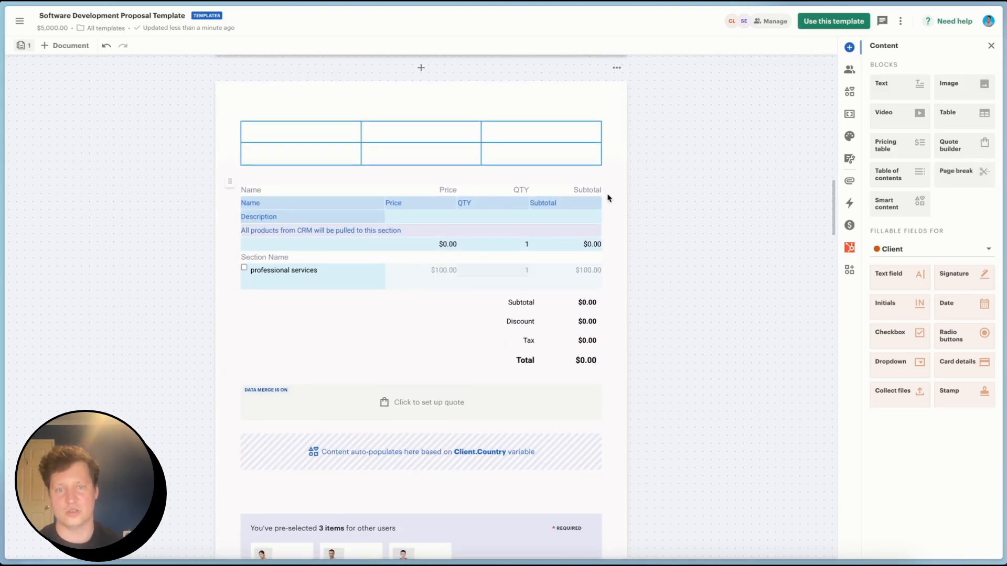
# - Examine how the page break divides the Introduction content across the two pages
pyautogui.scroll(-3, 608, 198)
pyautogui.scroll(9, 608, 198)
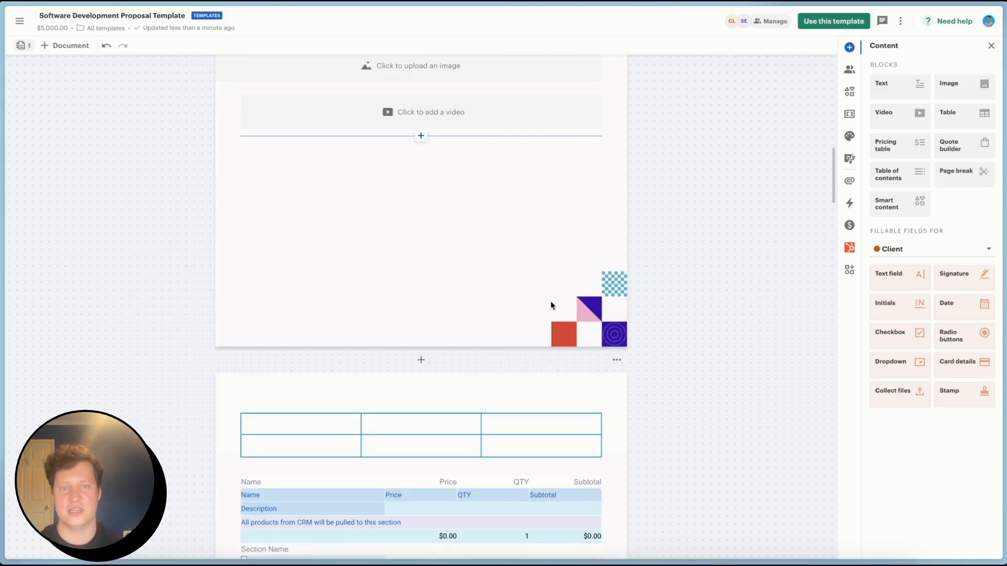
pyautogui.scroll(7, 588, 305)
pyautogui.scroll(-16, 607, 290)
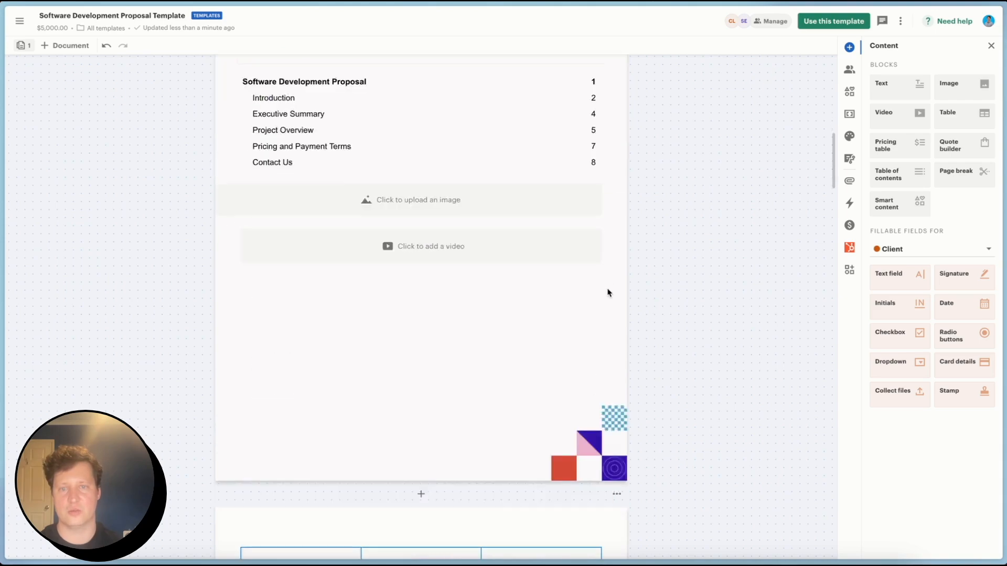
pyautogui.scroll(7, 606, 256)
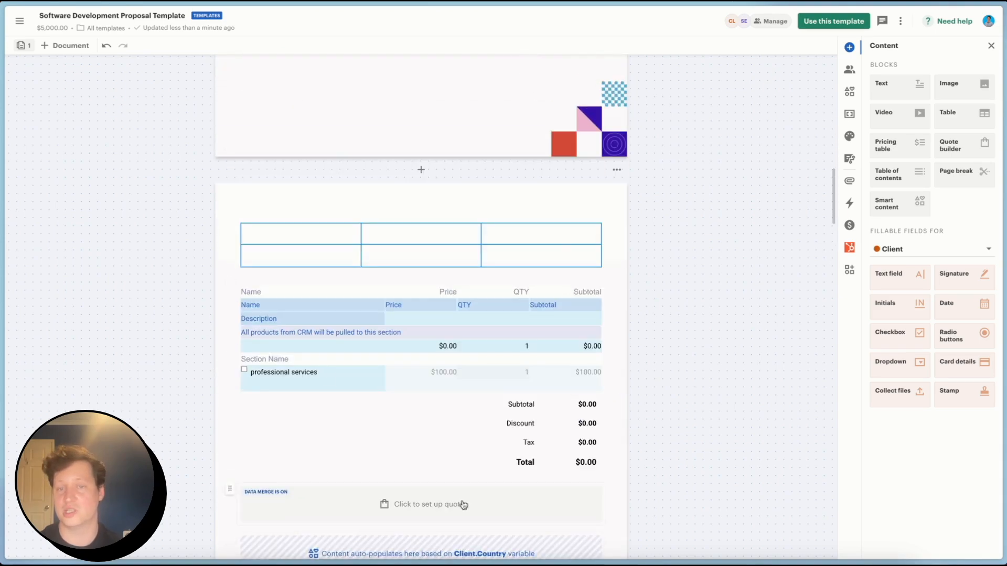
pyautogui.scroll(-3, 558, 243)
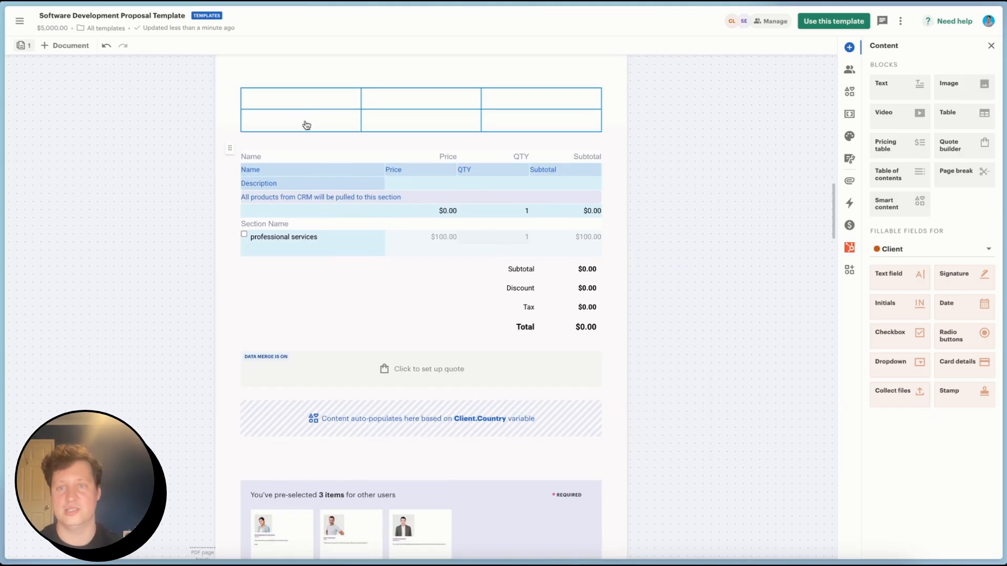
pyautogui.scroll(2, 602, 174)
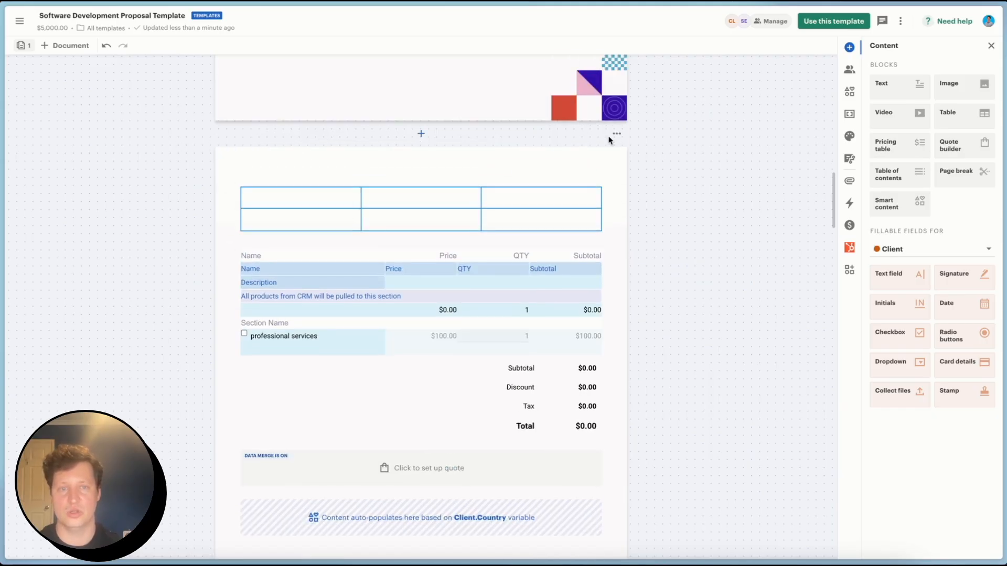
pyautogui.scroll(-1, 753, 92)
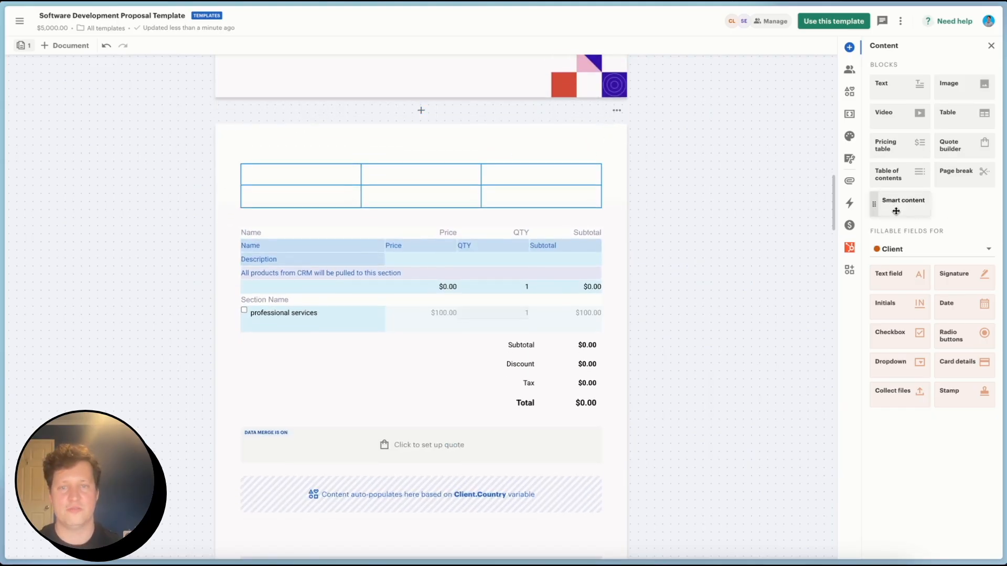
# - Insert a smart content block between the empty table and the pricing table, and briefly open the content library for its items
pyautogui.moveTo(909, 209); pyautogui.dragTo(335, 216)
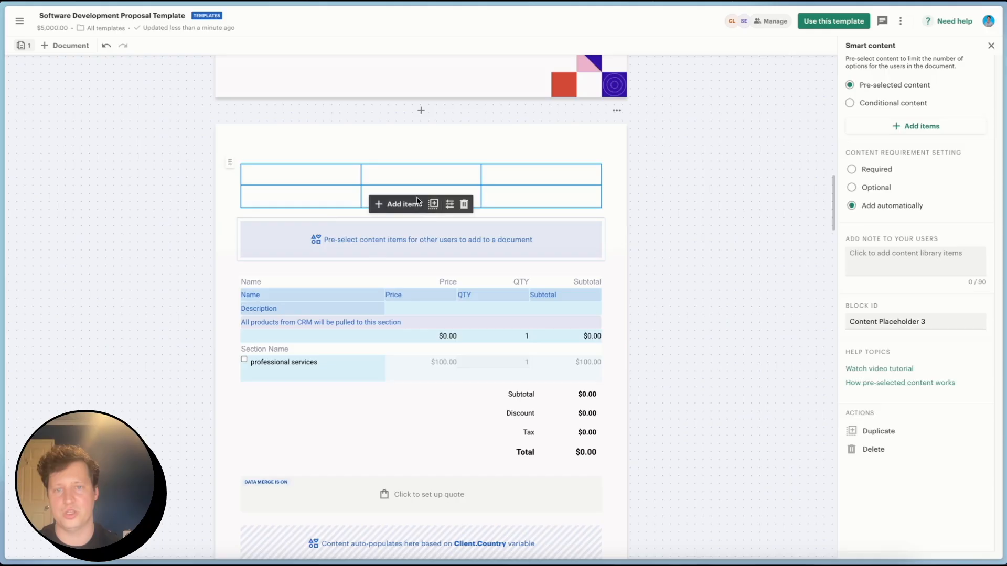
pyautogui.click(397, 210)
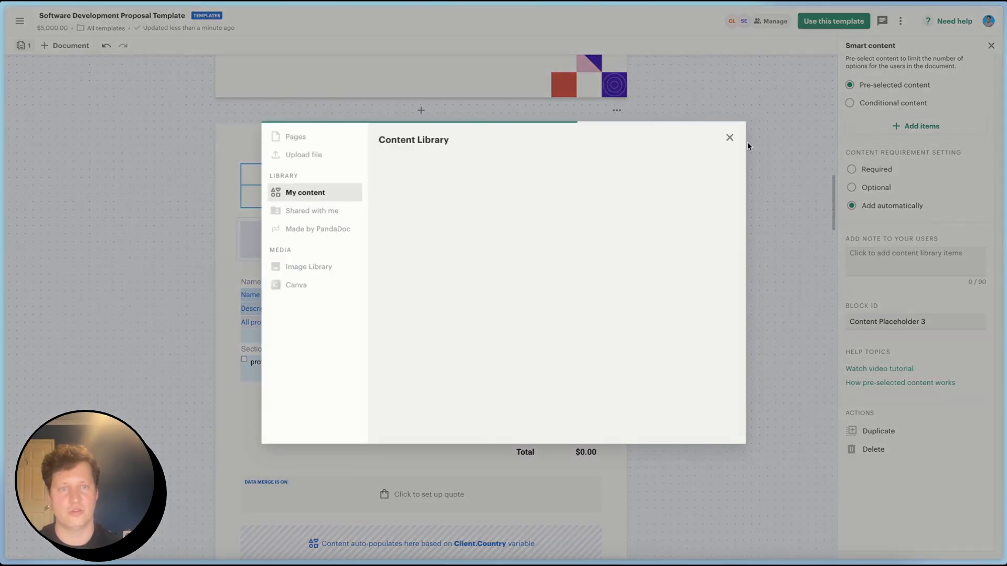
pyautogui.click(730, 137)
# - Switch the smart content block holding the three client testimonials from pre-selected to conditional content
pyautogui.scroll(-1, 408, 248)
pyautogui.scroll(-6, 407, 244)
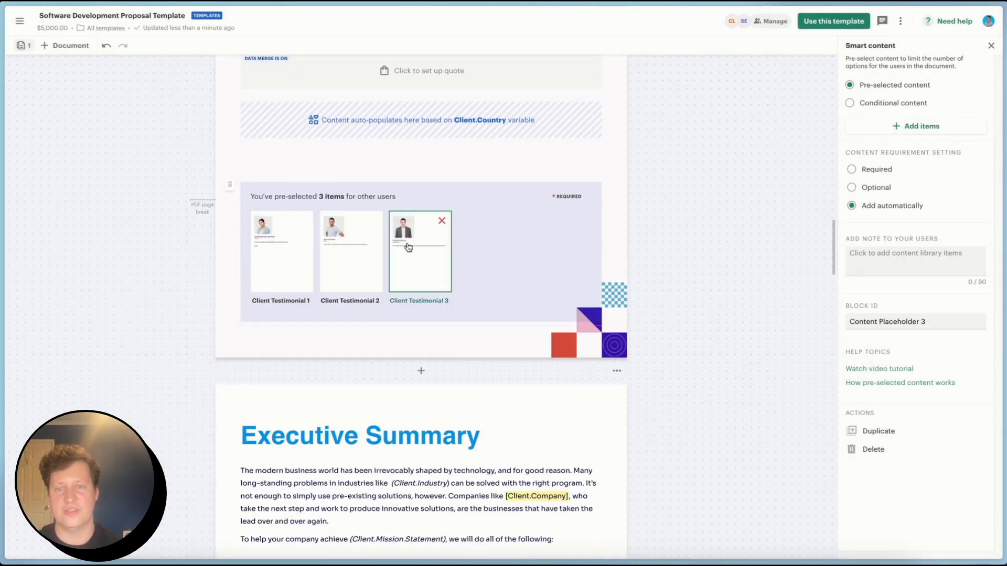
pyautogui.click(526, 212)
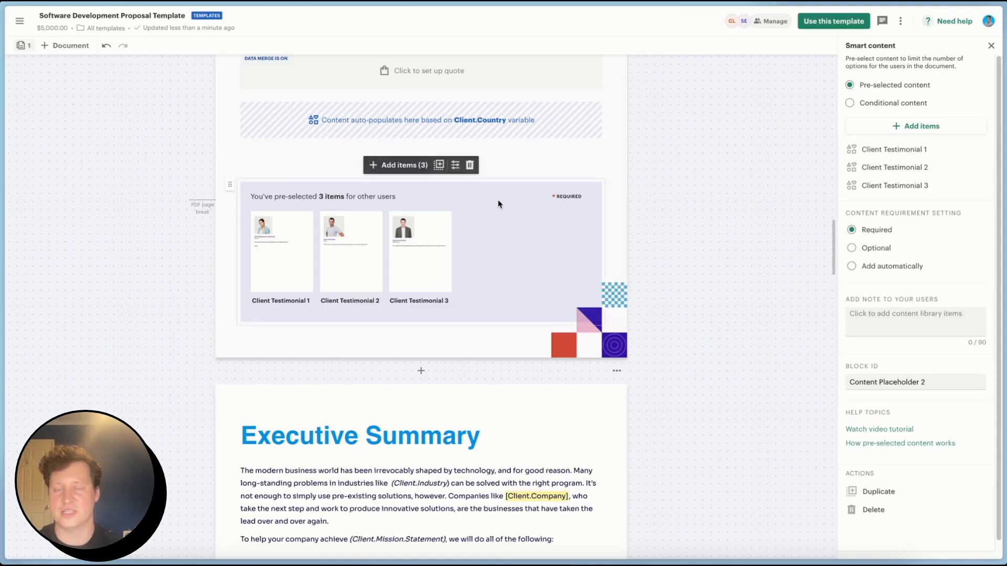
pyautogui.scroll(1, 377, 262)
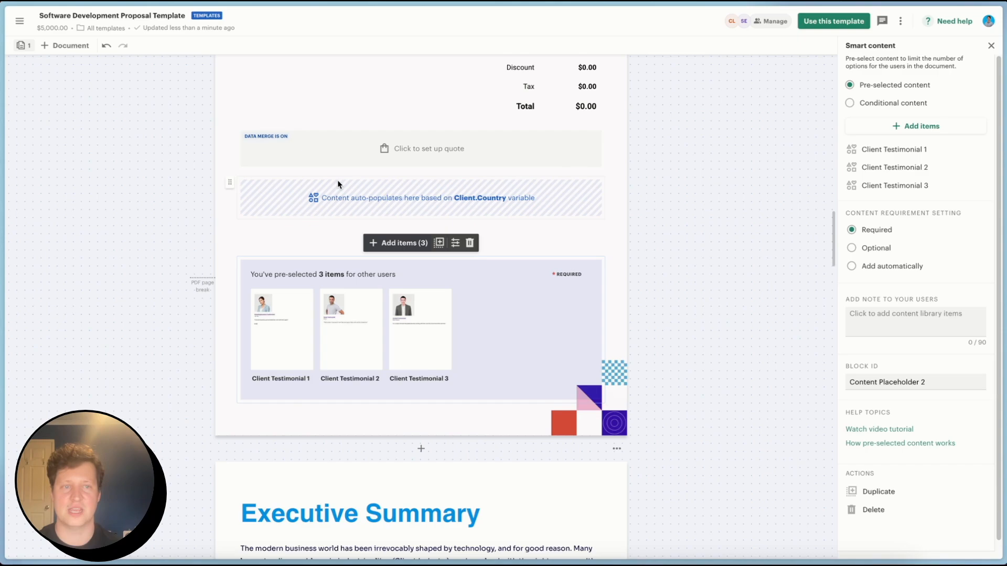
pyautogui.click(865, 105)
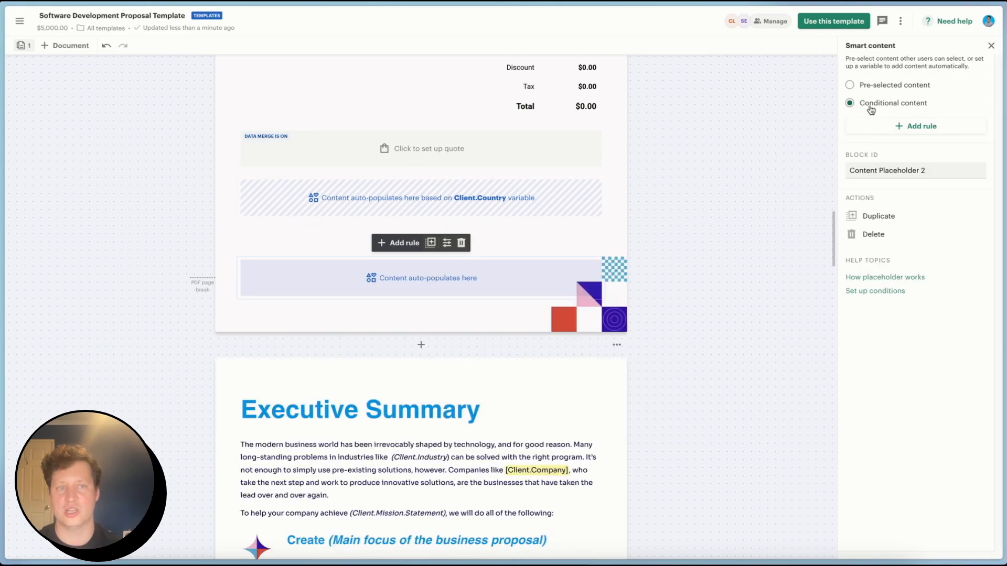
# - Start a conditional rule for the block and add "industry" as its attribute
pyautogui.click(918, 127)
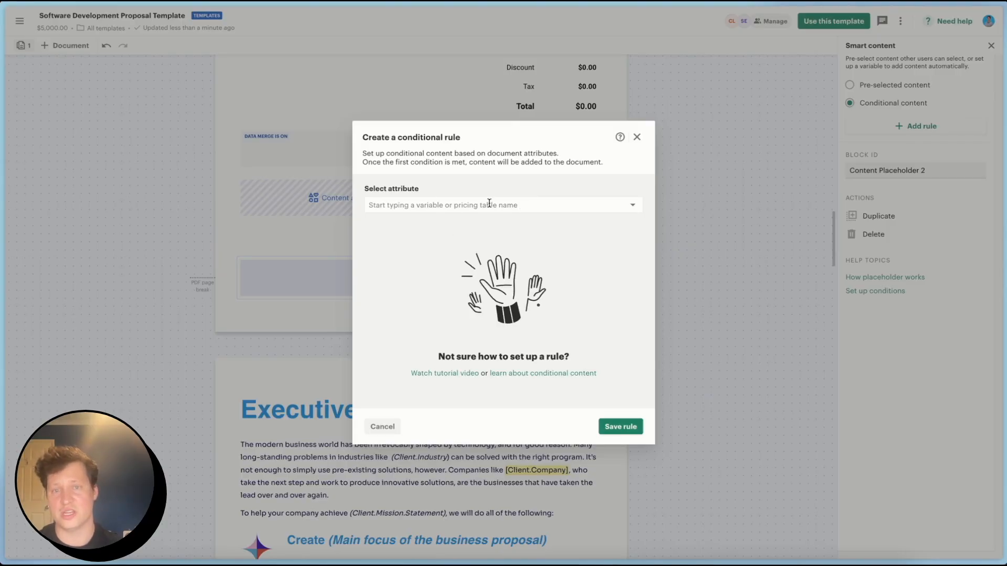
pyautogui.click(593, 206)
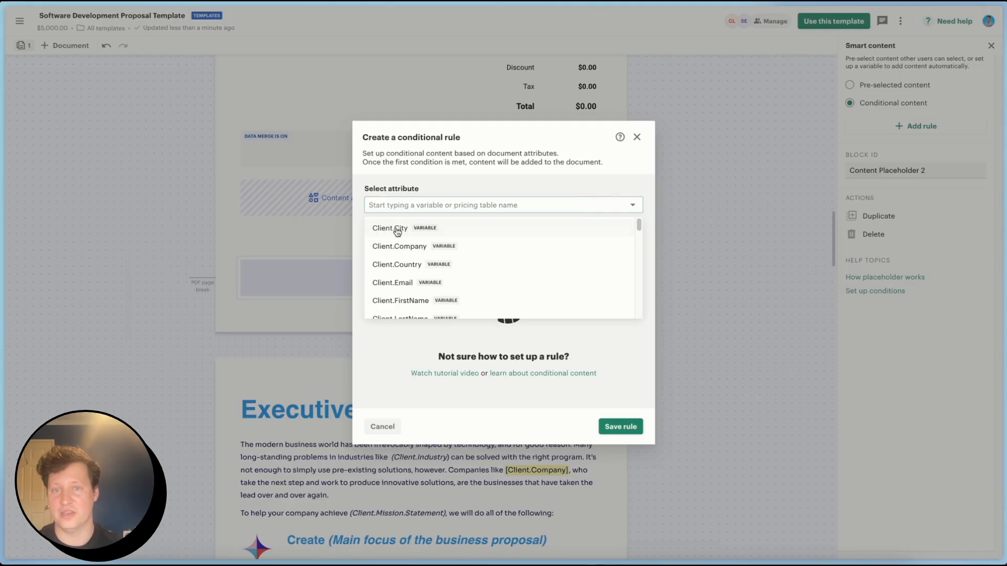
pyautogui.write('indsu')
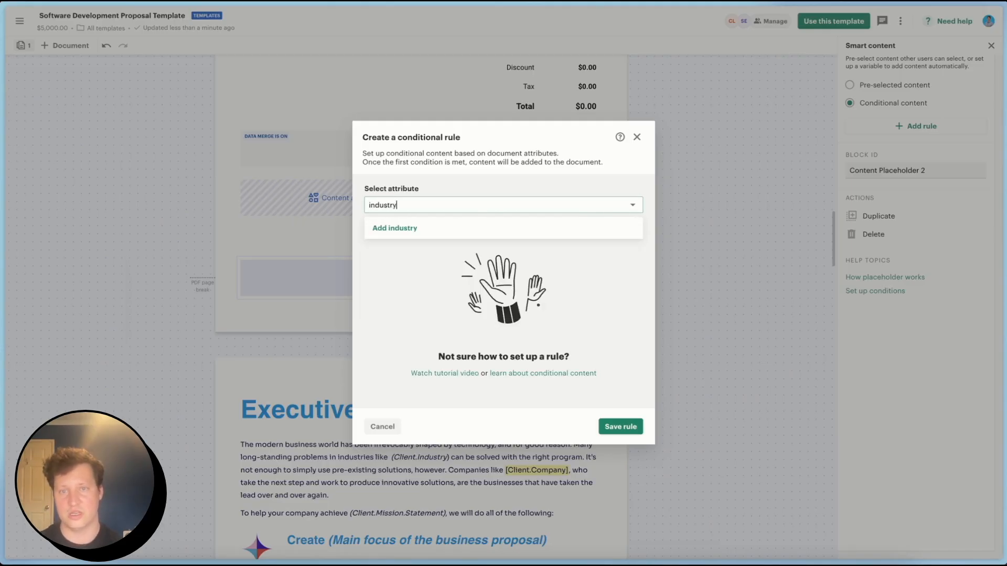
pyautogui.click(398, 234)
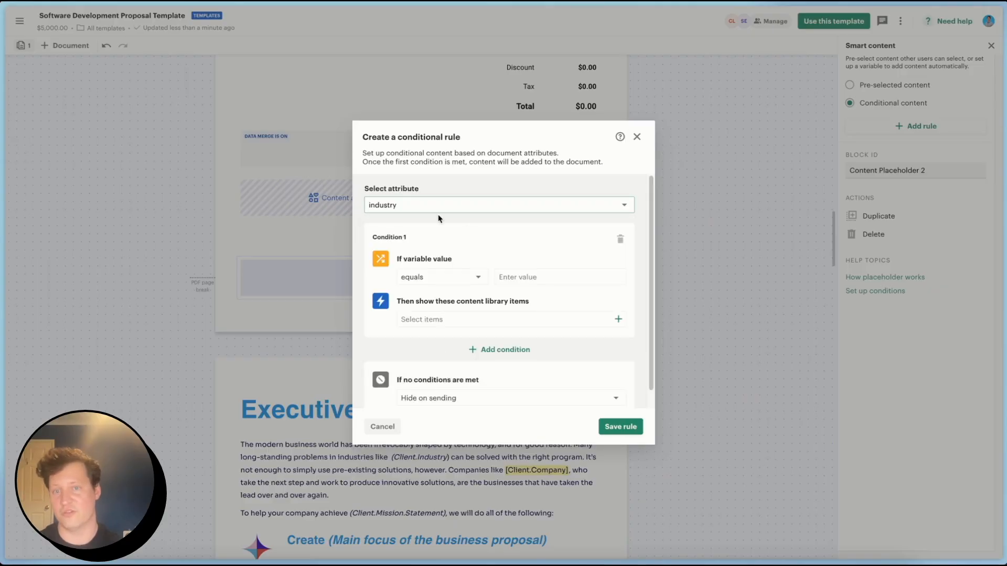
# - Set the rule to show Client Testimonial 1 when the industry equals Healthcare, and save it
pyautogui.click(547, 273)
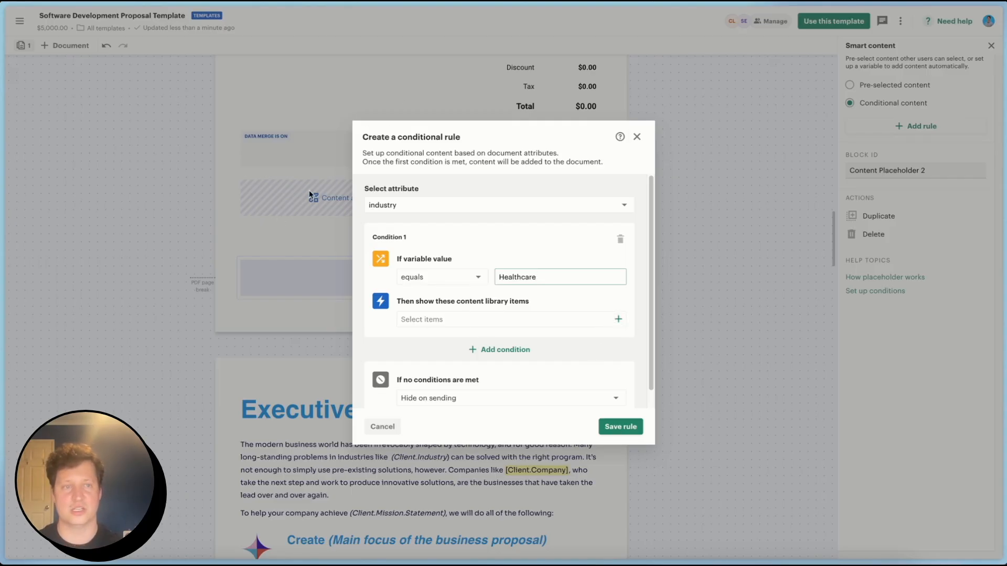
pyautogui.click(615, 318)
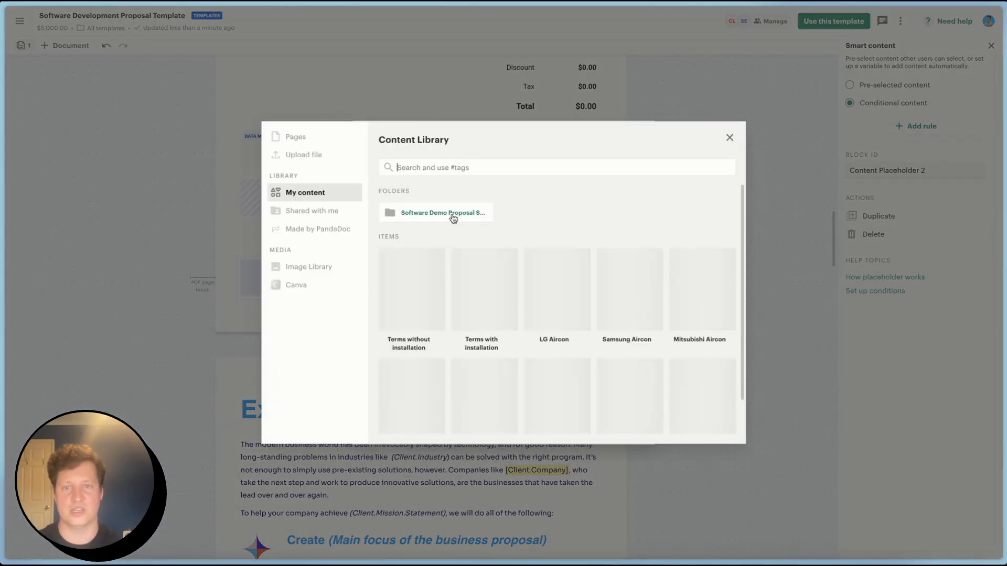
pyautogui.scroll(-1, 506, 338)
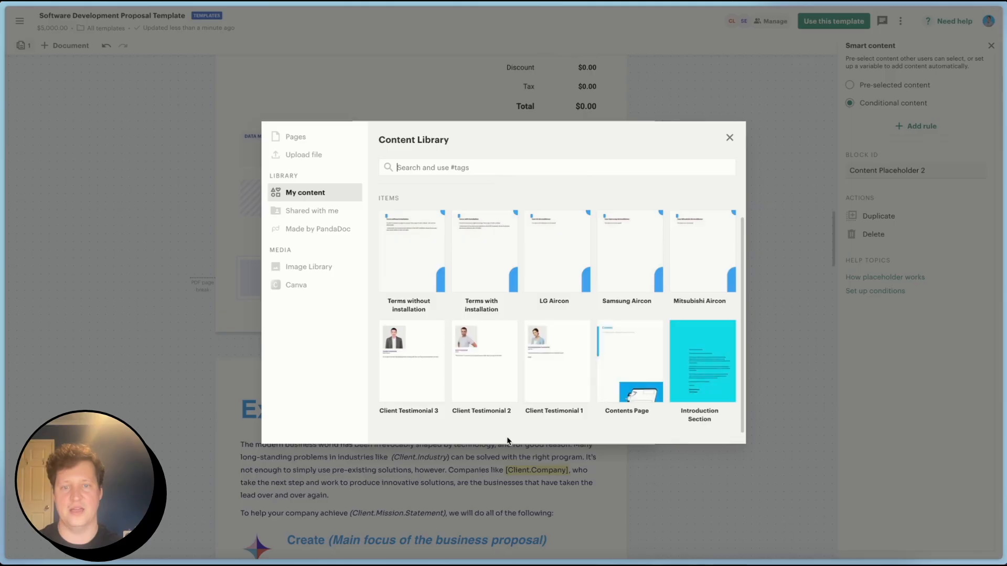
pyautogui.click(553, 348)
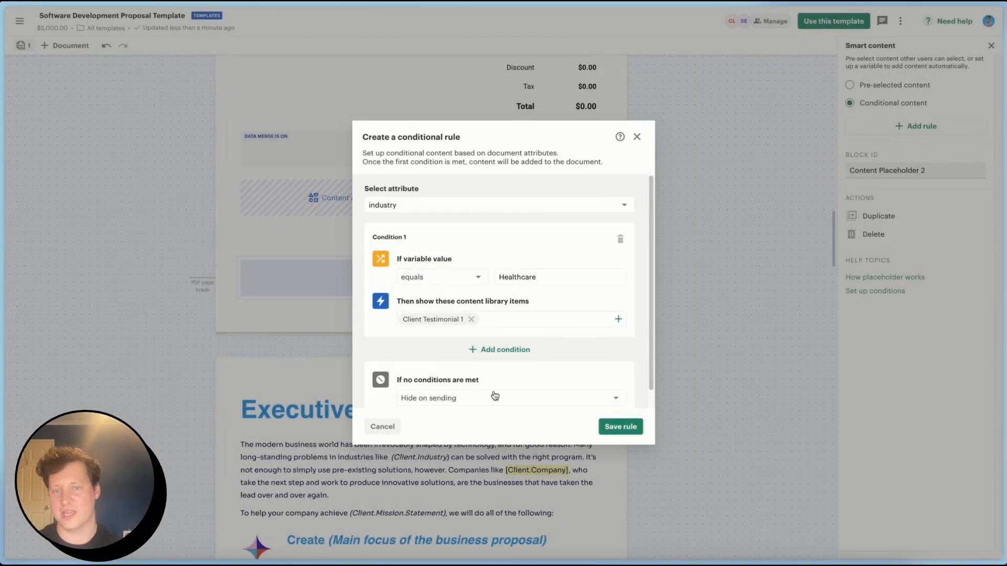
pyautogui.click(623, 430)
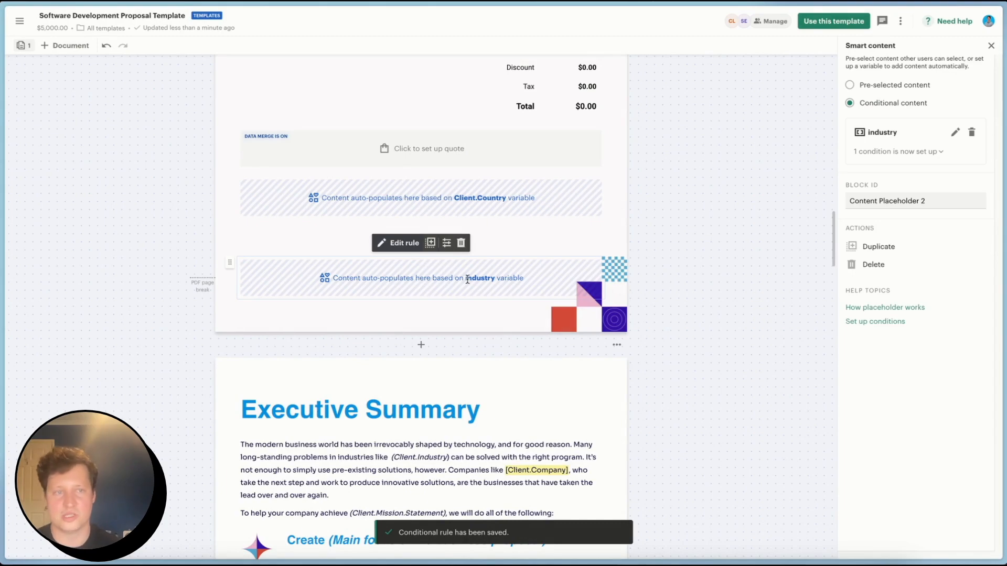
# - Reopen the industry rule, view the options for when no condition is met, and close the rule and block settings
pyautogui.click(404, 242)
pyautogui.click(452, 400)
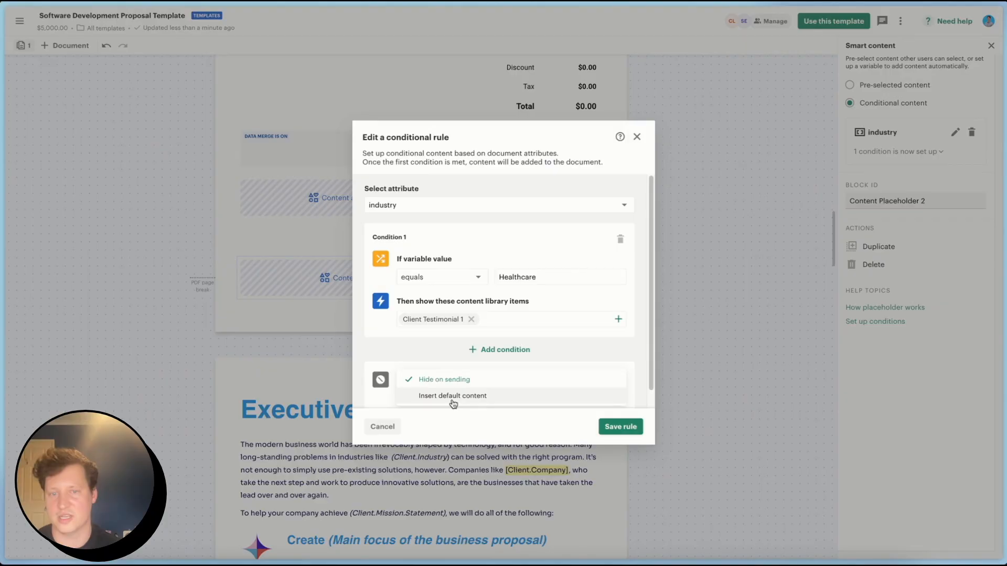
pyautogui.click(636, 137)
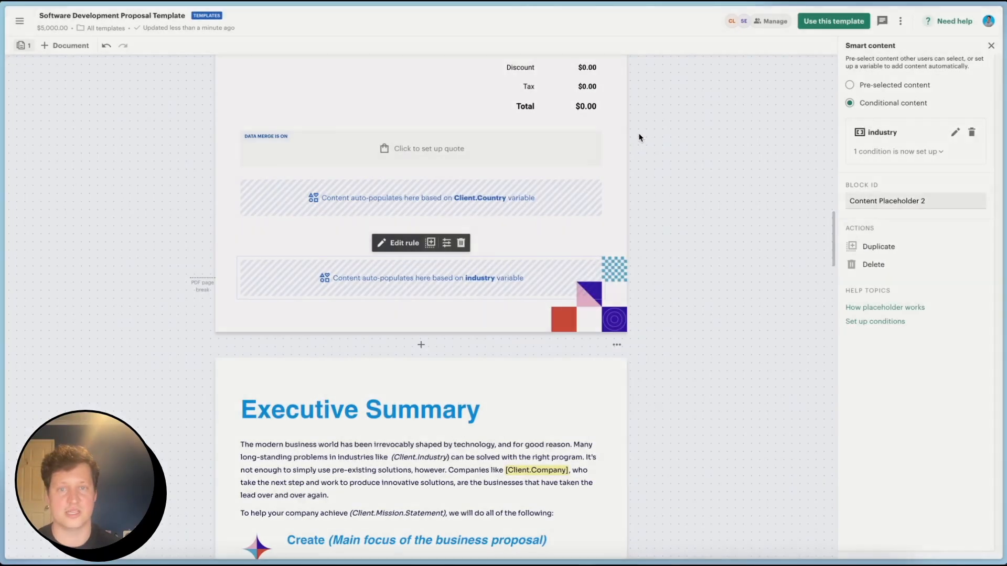
pyautogui.click(992, 47)
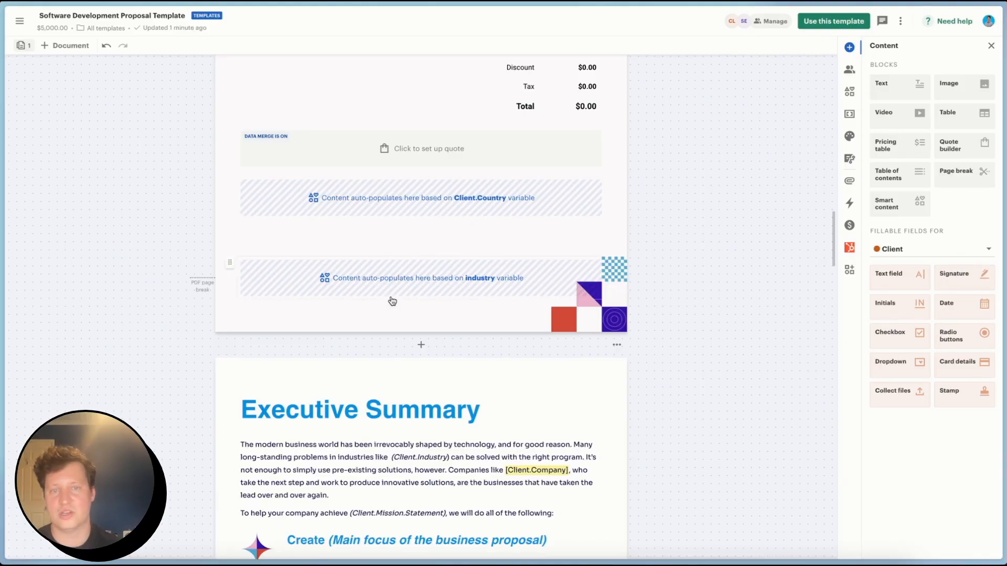
# - Place a client text field below the professional services row of the pricing table
pyautogui.scroll(-1, 418, 263)
pyautogui.scroll(3, 386, 300)
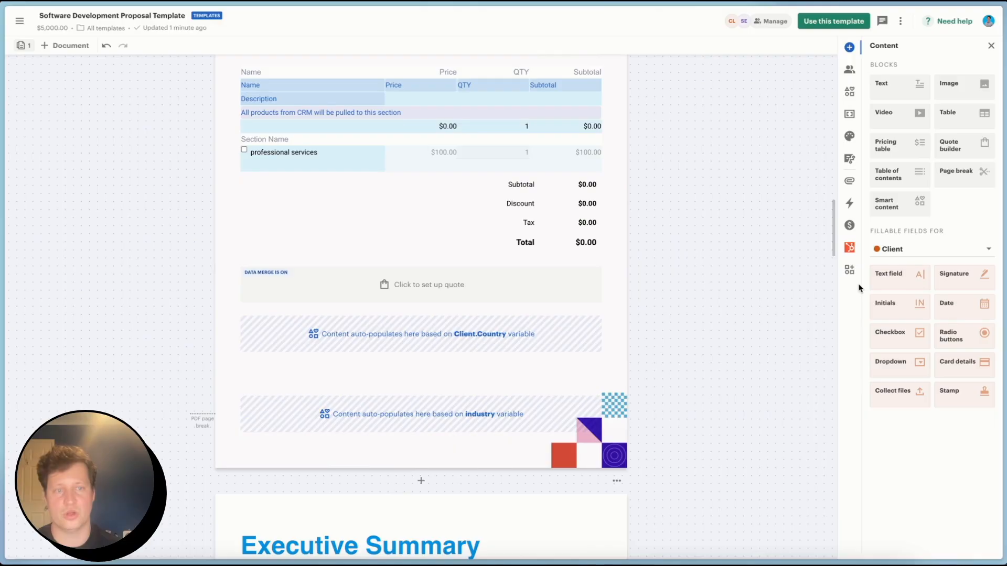
pyautogui.moveTo(890, 279); pyautogui.dragTo(257, 203)
pyautogui.scroll(2, 313, 236)
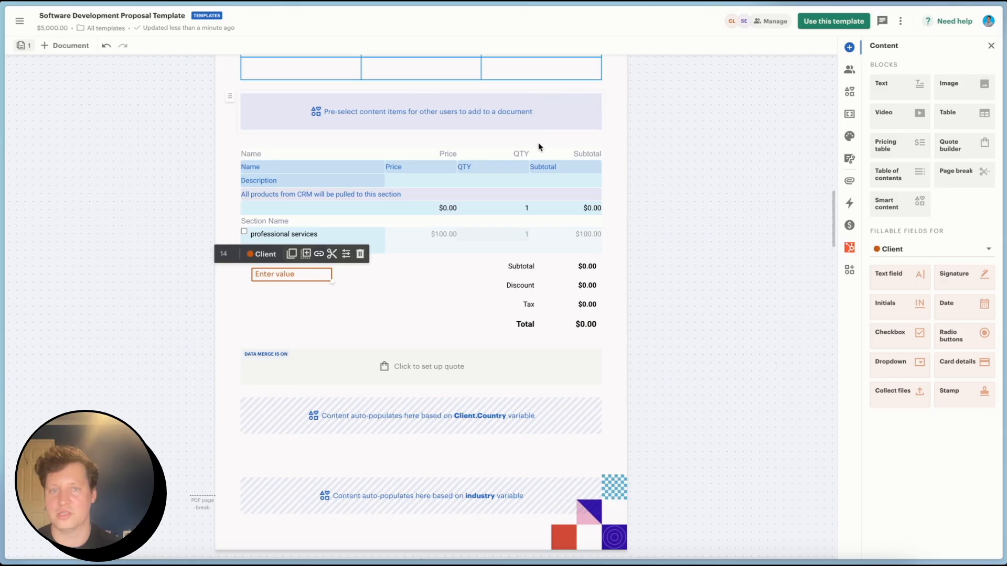
# - Add a client text field between the client's signature and date on the Contact Us page, widen it, and open its role choices
pyautogui.scroll(-10, 346, 321)
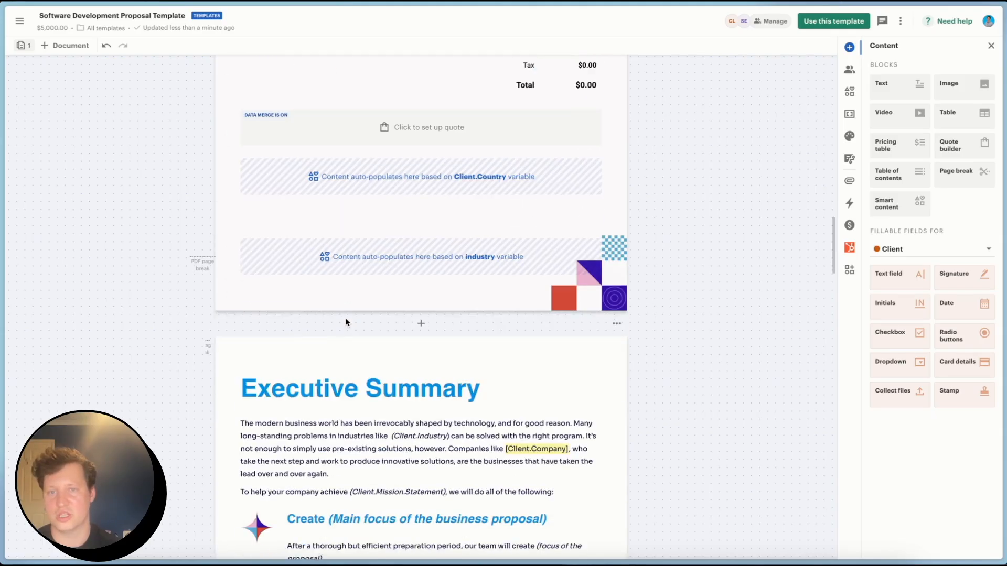
pyautogui.scroll(2, 346, 321)
pyautogui.scroll(-2, 346, 322)
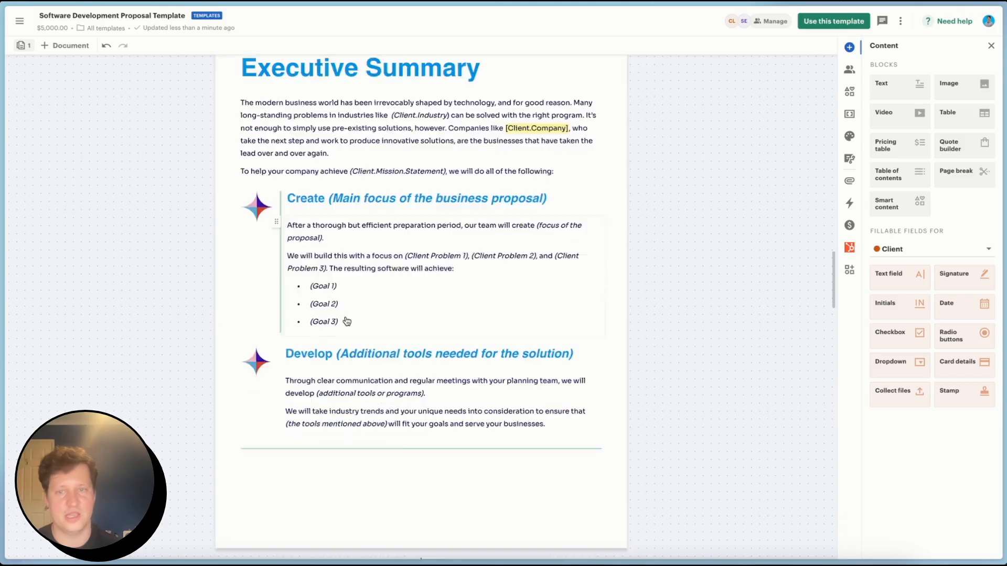
pyautogui.scroll(-20, 409, 294)
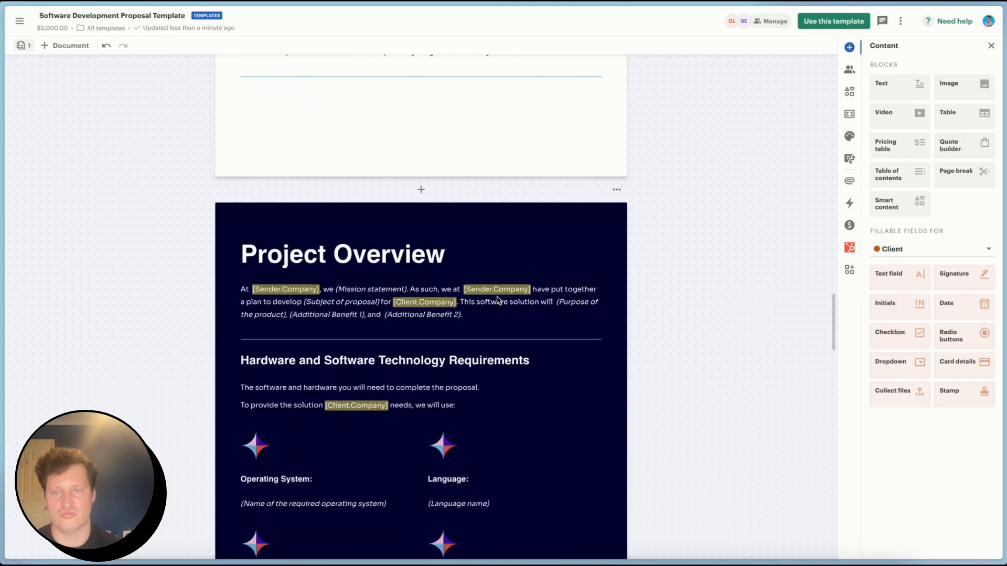
pyautogui.scroll(1, 425, 305)
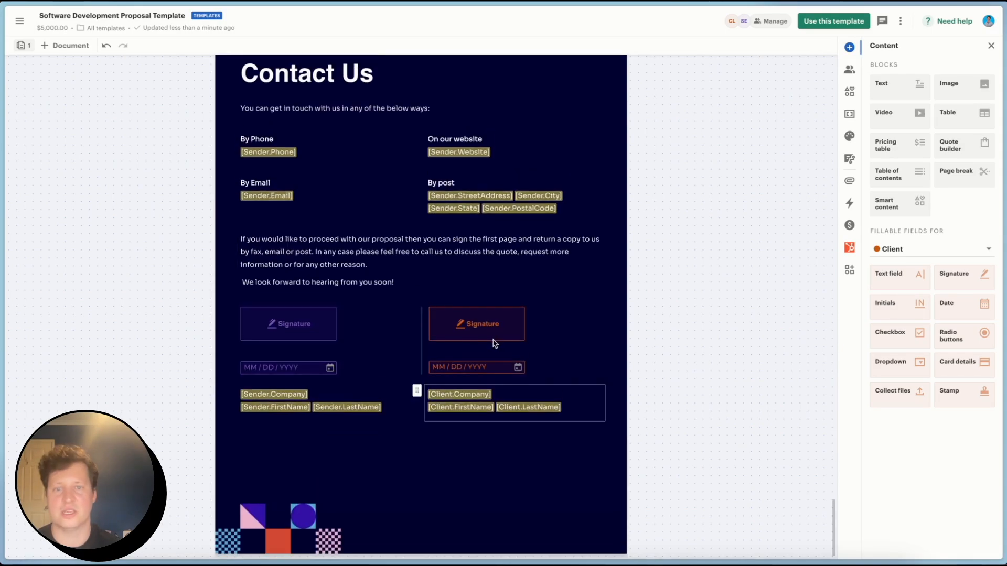
pyautogui.click(483, 372)
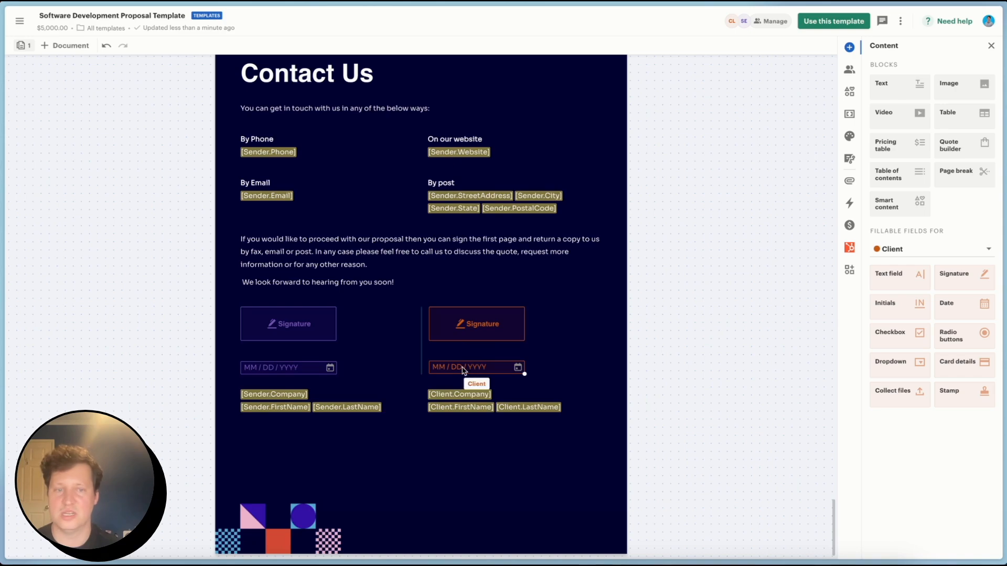
pyautogui.moveTo(888, 276); pyautogui.dragTo(431, 347)
pyautogui.moveTo(509, 359); pyautogui.dragTo(582, 360)
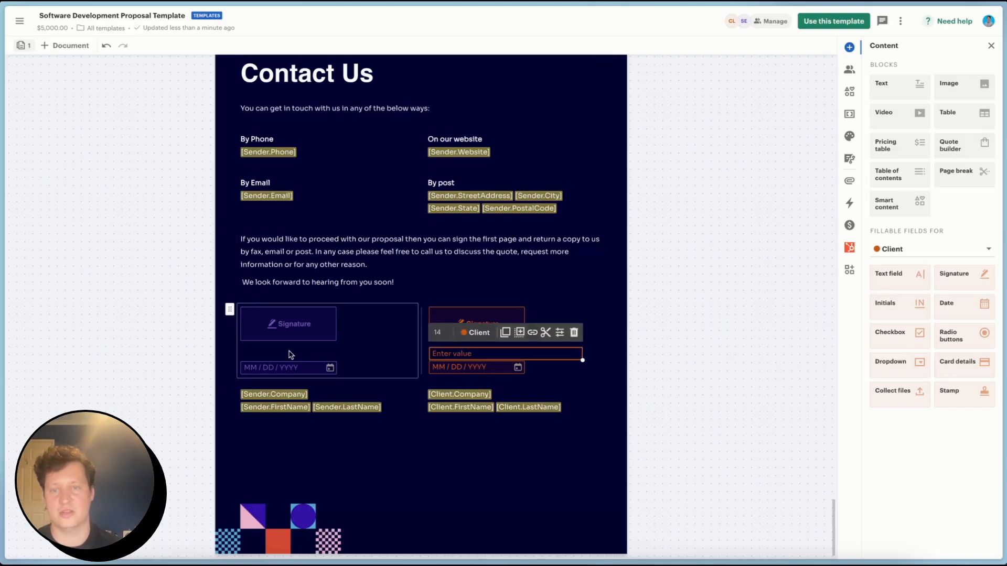
pyautogui.click(476, 334)
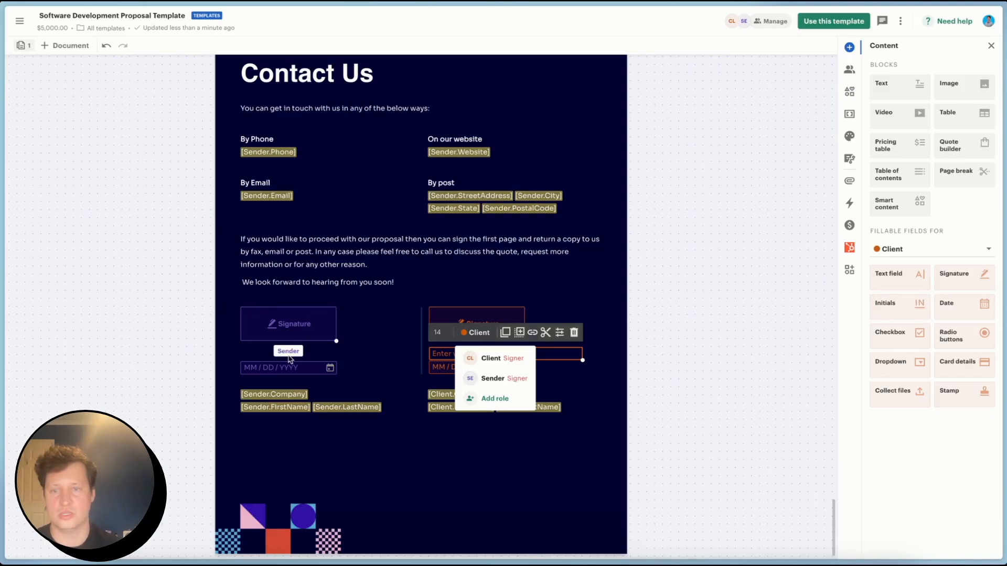
# - Place a client initials field beside the Milestone 4 payment term, try deleting it, and undo the deletion
pyautogui.scroll(9, 506, 320)
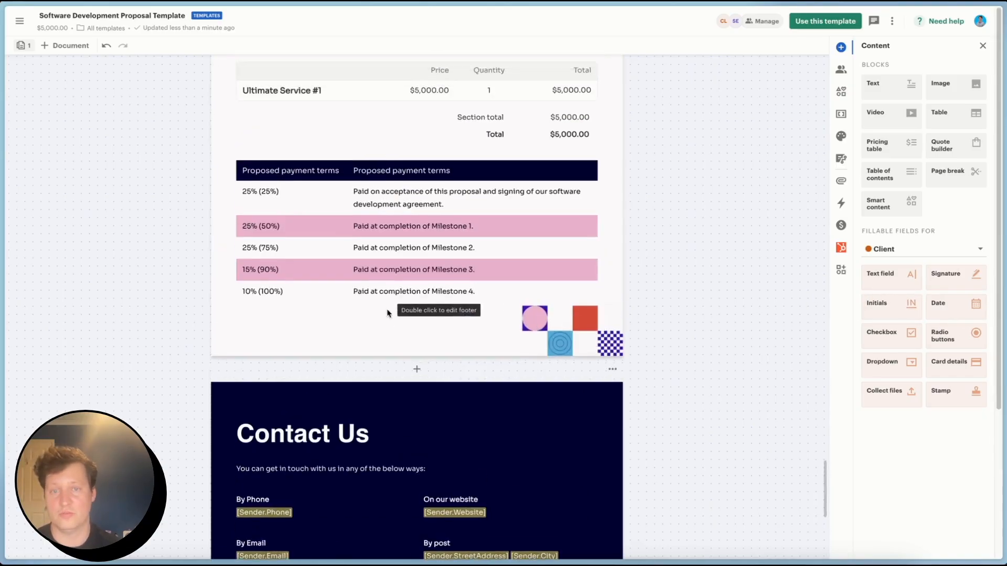
pyautogui.moveTo(873, 308); pyautogui.dragTo(520, 390)
pyautogui.press('BackSpace')
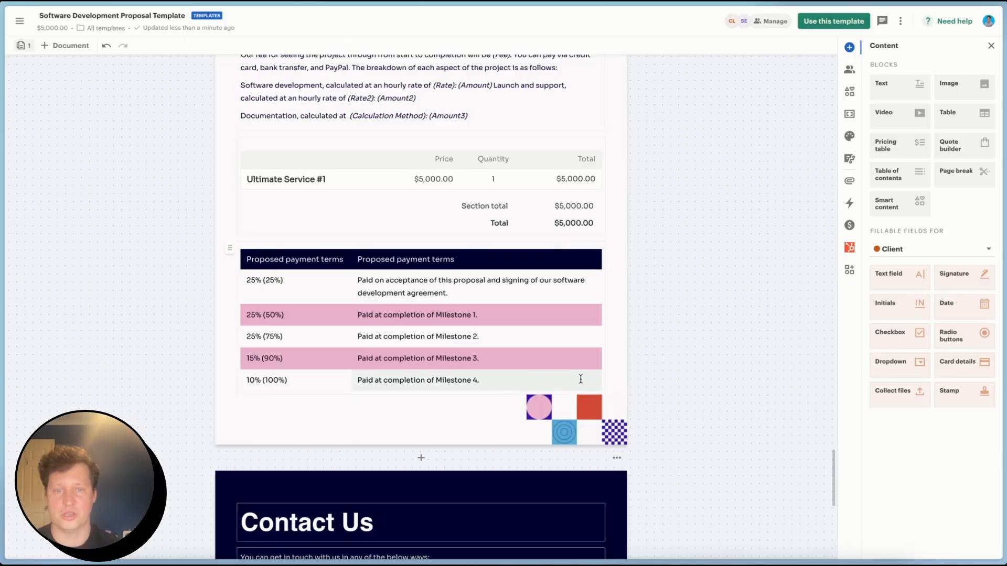
pyautogui.hotkey('ctrl', 'z')
pyautogui.scroll(-9, 591, 367)
pyautogui.scroll(9, 591, 362)
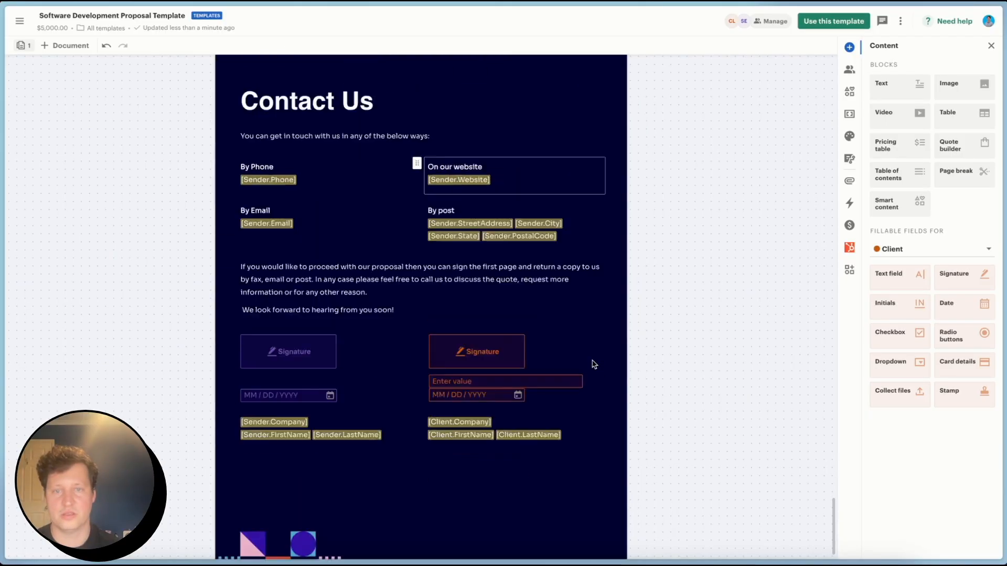
pyautogui.click(542, 348)
pyautogui.press('BackSpace')
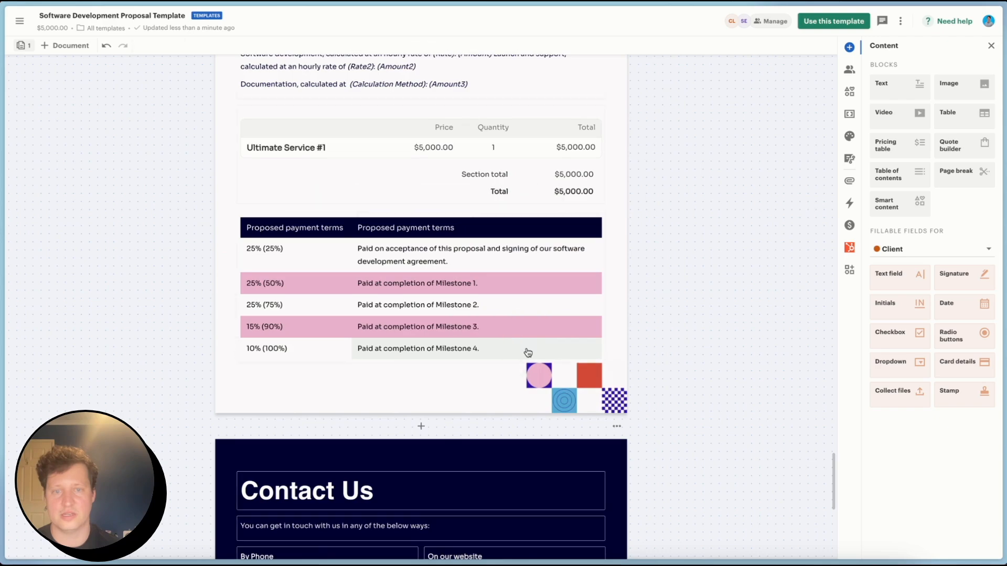
pyautogui.hotkey('ctrl', 'z')
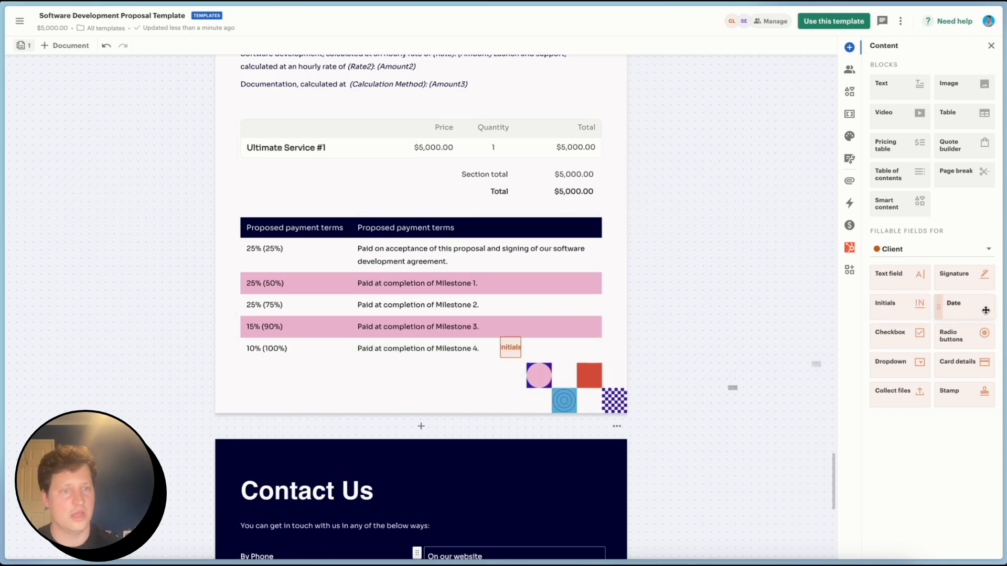
# - Add a date field between the sender's signature and existing date field, and view its autofill options
pyautogui.scroll(-8, 431, 344)
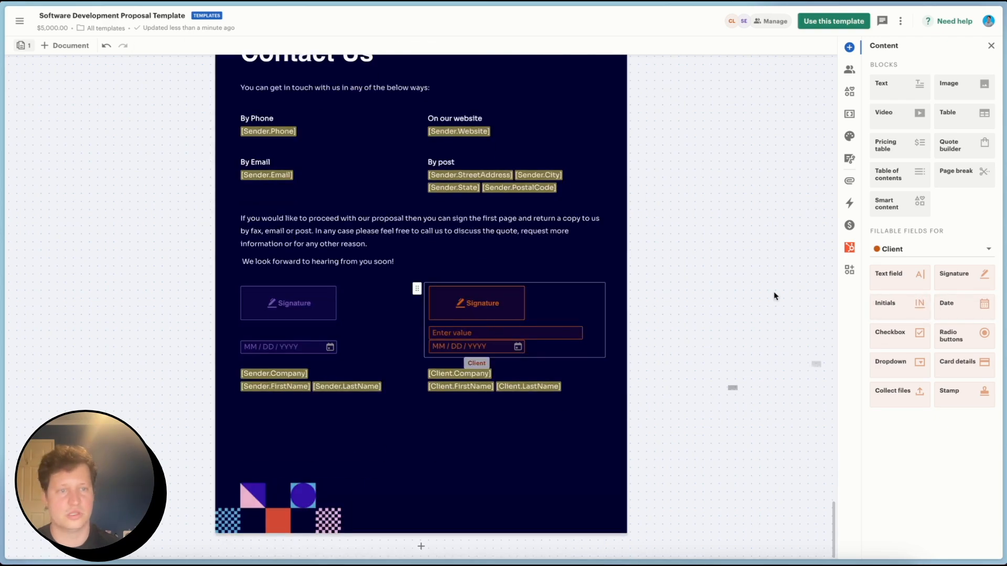
pyautogui.moveTo(952, 314); pyautogui.dragTo(315, 330)
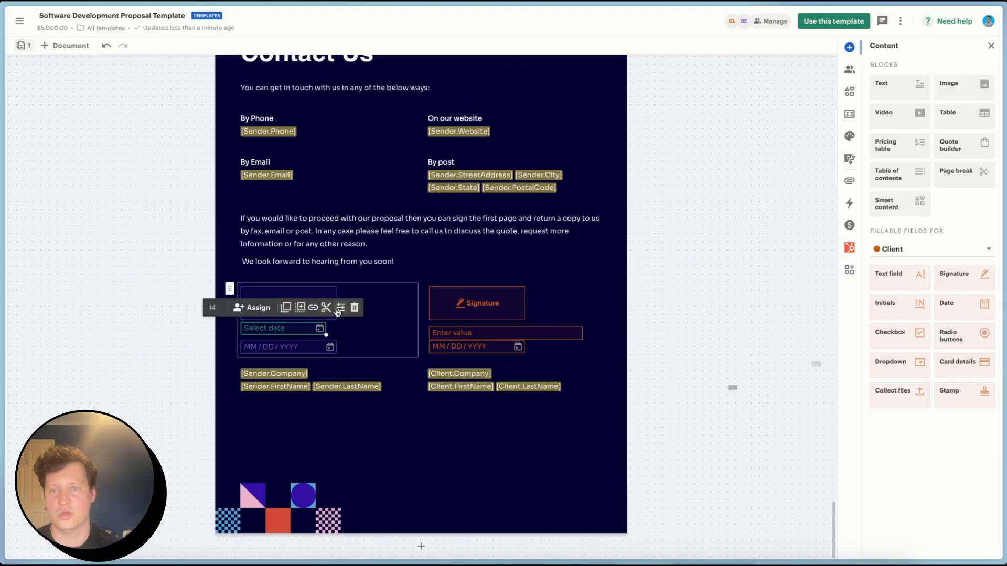
pyautogui.click(978, 223)
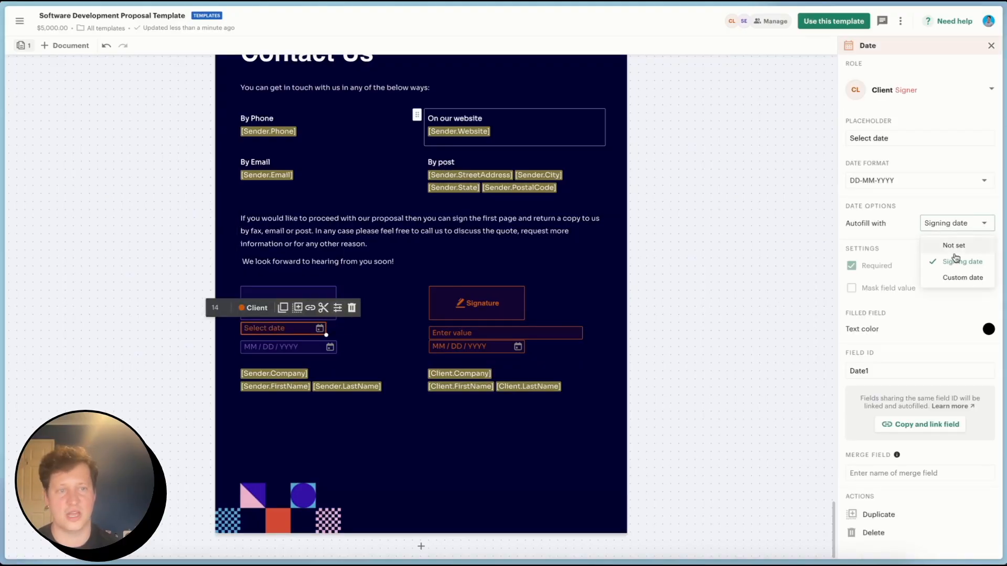
pyautogui.click(989, 48)
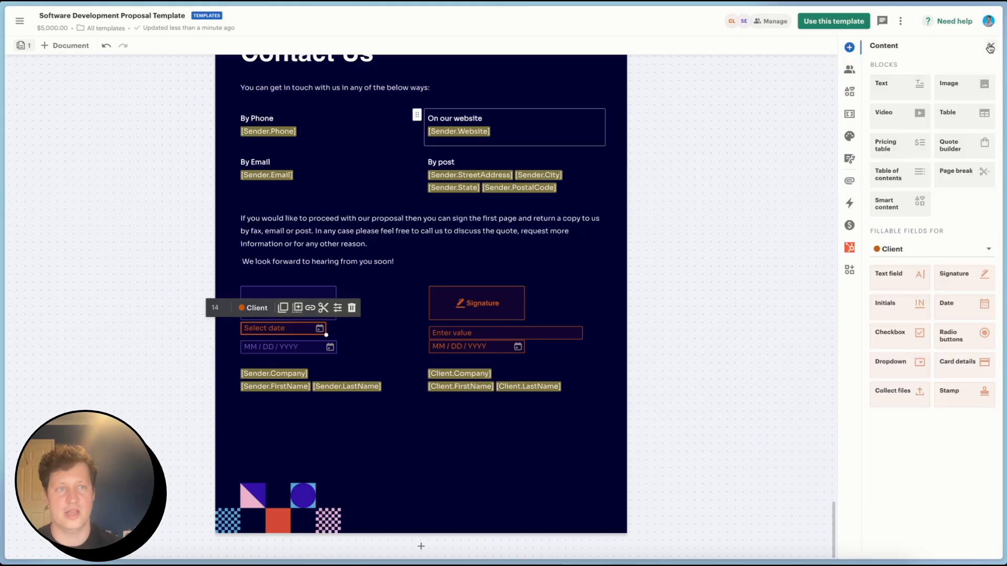
pyautogui.click(991, 48)
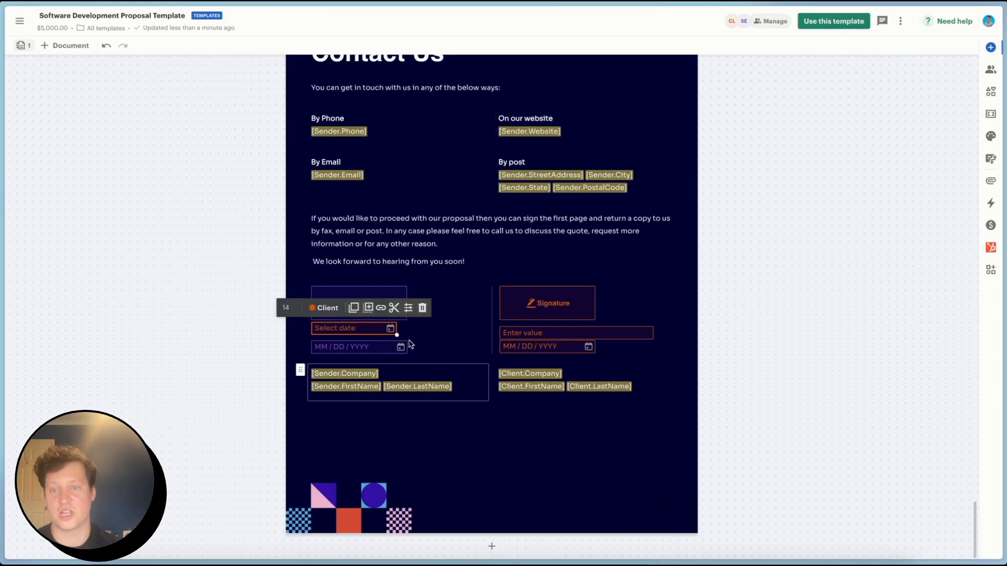
# - Reassign the new date field under the sender's signature to the Sender role
pyautogui.click(330, 334)
pyautogui.click(334, 309)
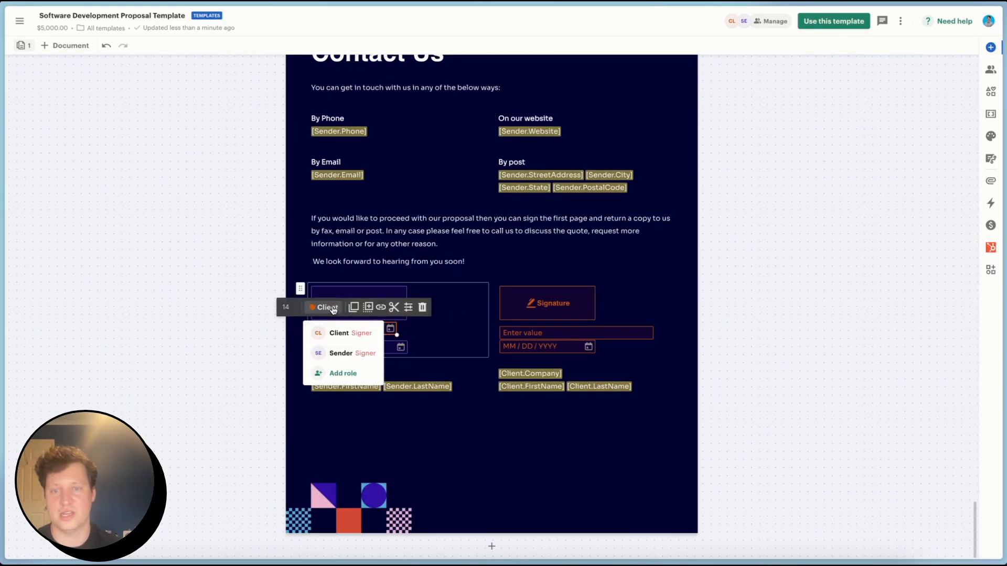
pyautogui.click(344, 355)
pyautogui.click(487, 263)
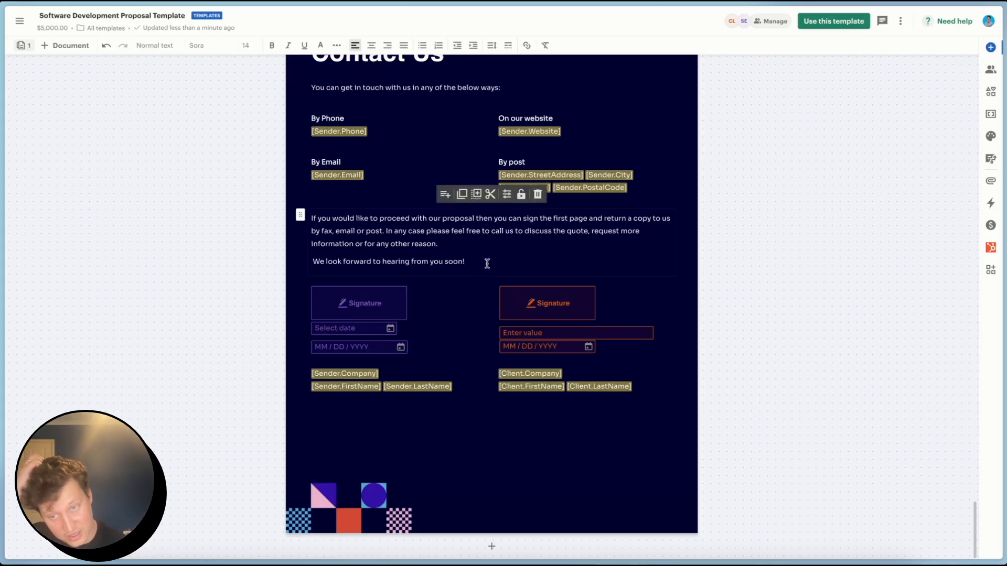
# - Place a client checkbox between the two signature fields and a radio button group beside the client's signature
pyautogui.click(990, 47)
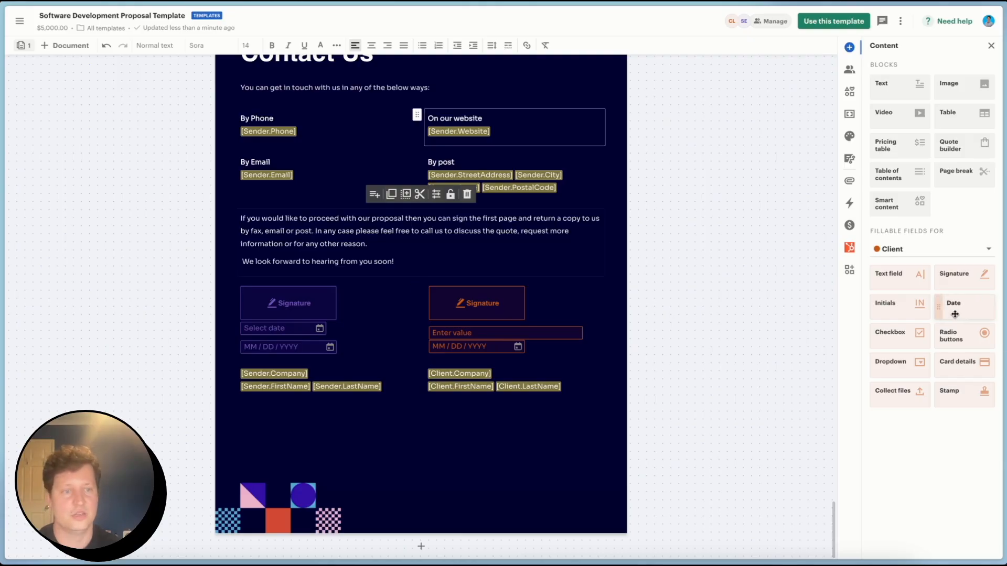
pyautogui.moveTo(890, 341); pyautogui.dragTo(384, 310)
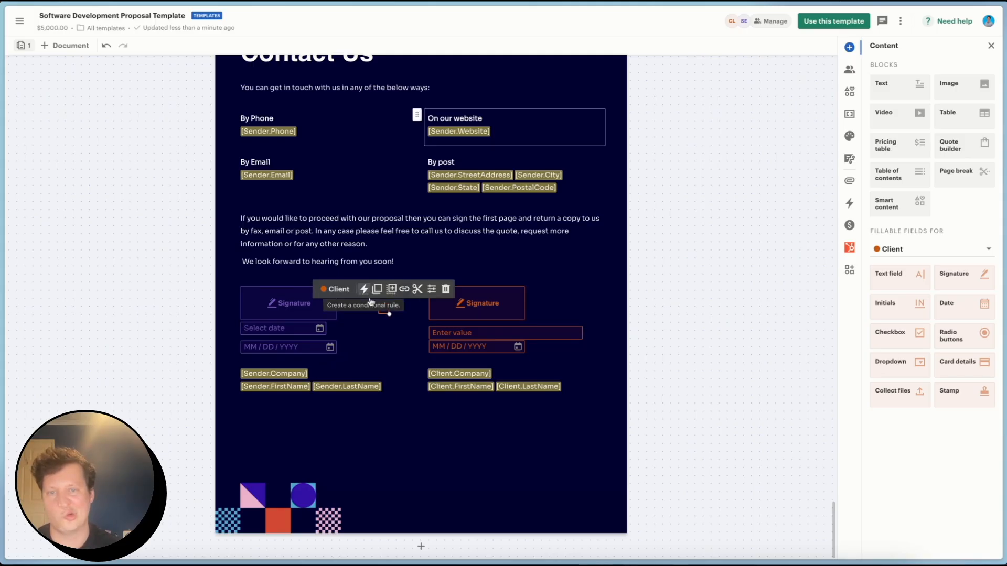
pyautogui.scroll(1, 410, 347)
pyautogui.scroll(1, 409, 348)
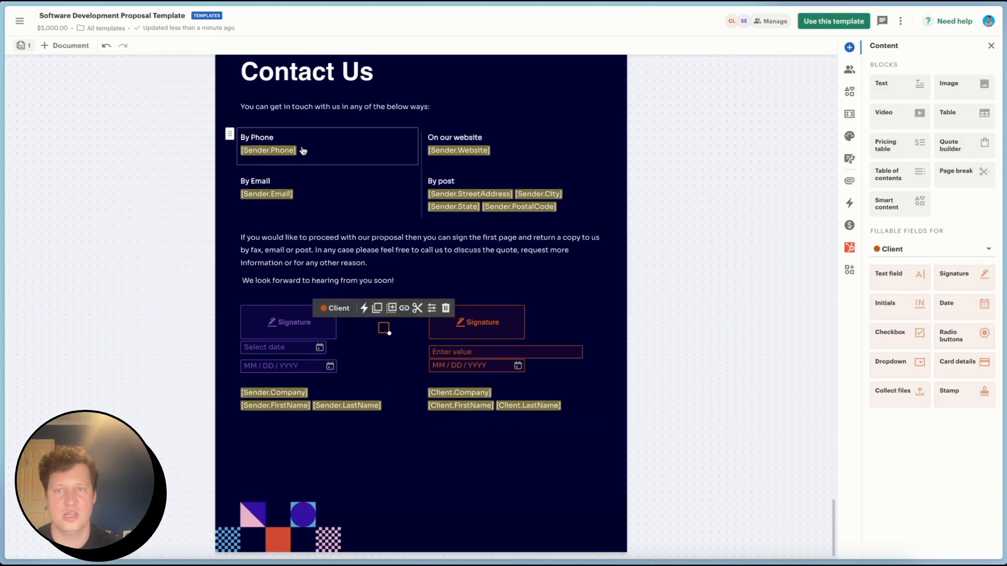
pyautogui.scroll(3, 505, 242)
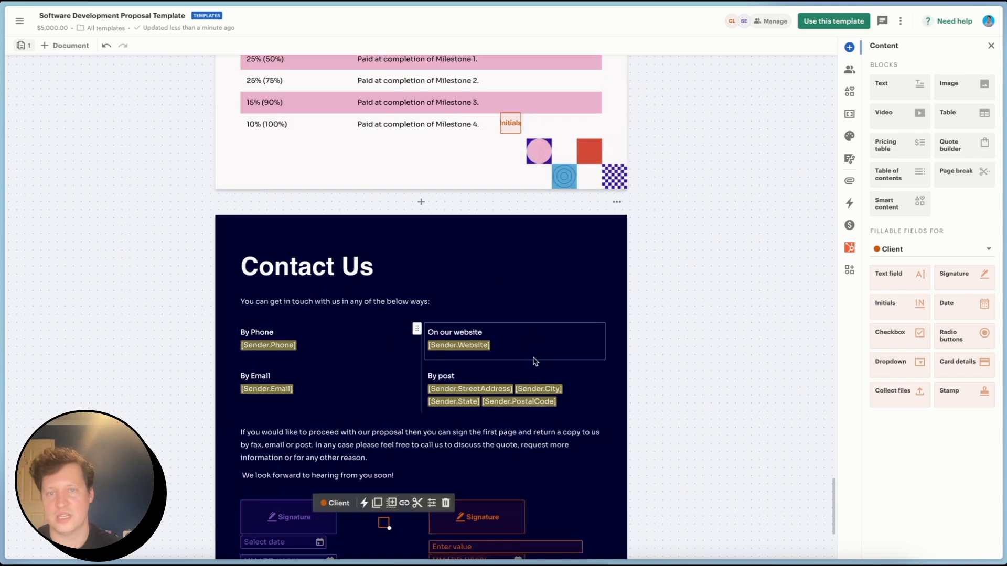
pyautogui.scroll(-4, 415, 325)
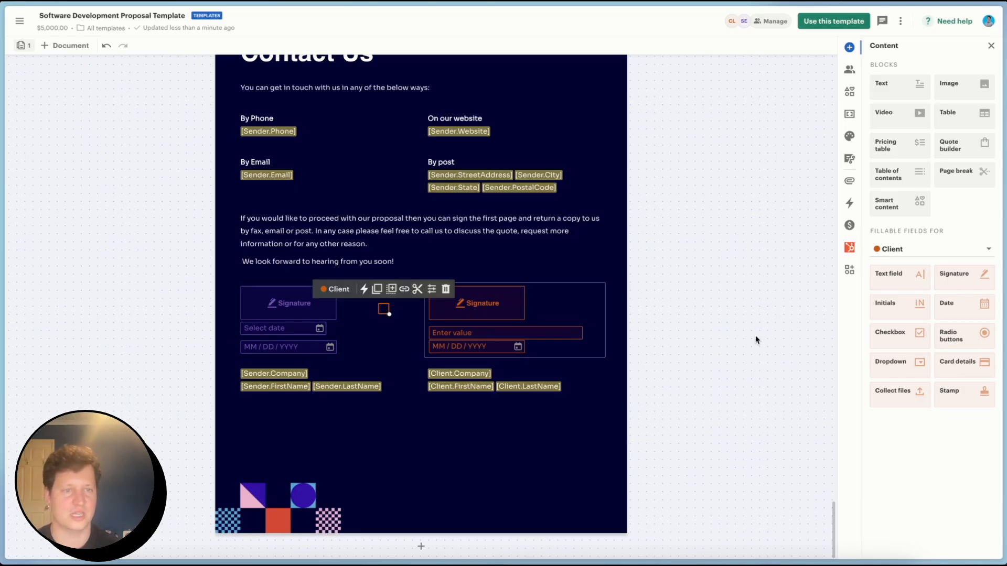
pyautogui.moveTo(960, 340); pyautogui.dragTo(548, 291)
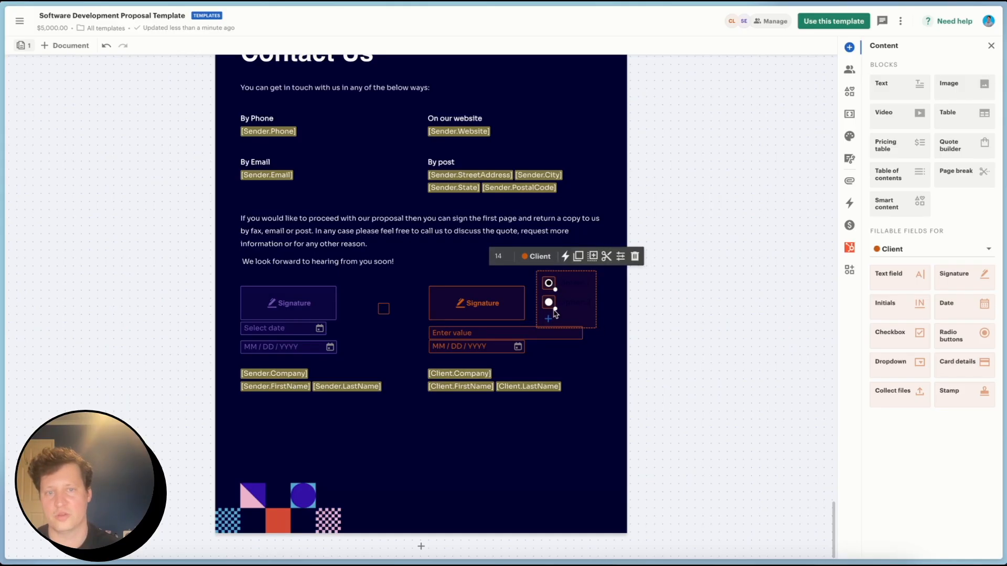
# - Add a client dropdown below the signature block, and start and discard a conditional rule for it
pyautogui.moveTo(898, 368)
pyautogui.mouseDown()
pyautogui.moveTo(414, 416)
pyautogui.moveTo(461, 425)
pyautogui.mouseUp()
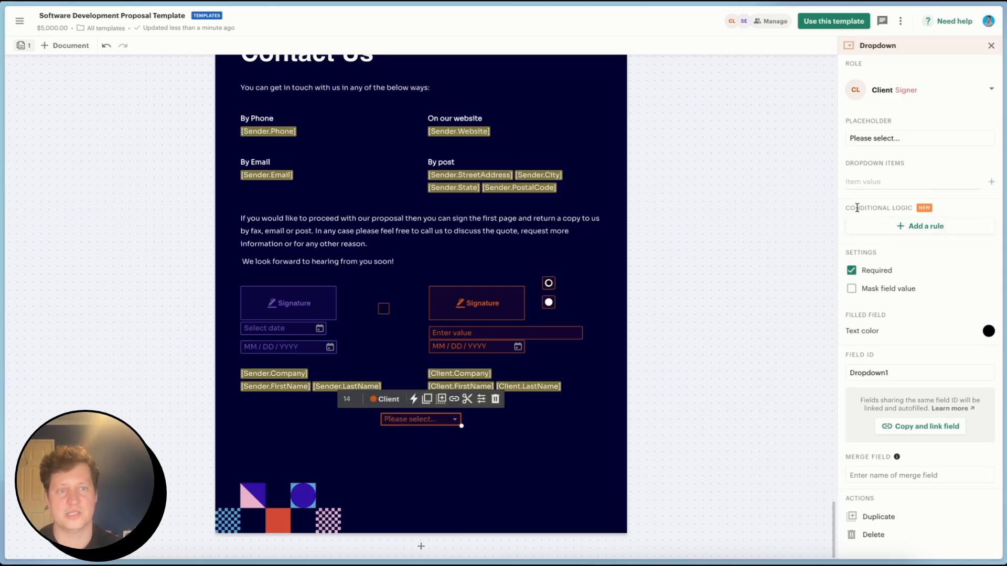
pyautogui.click(914, 226)
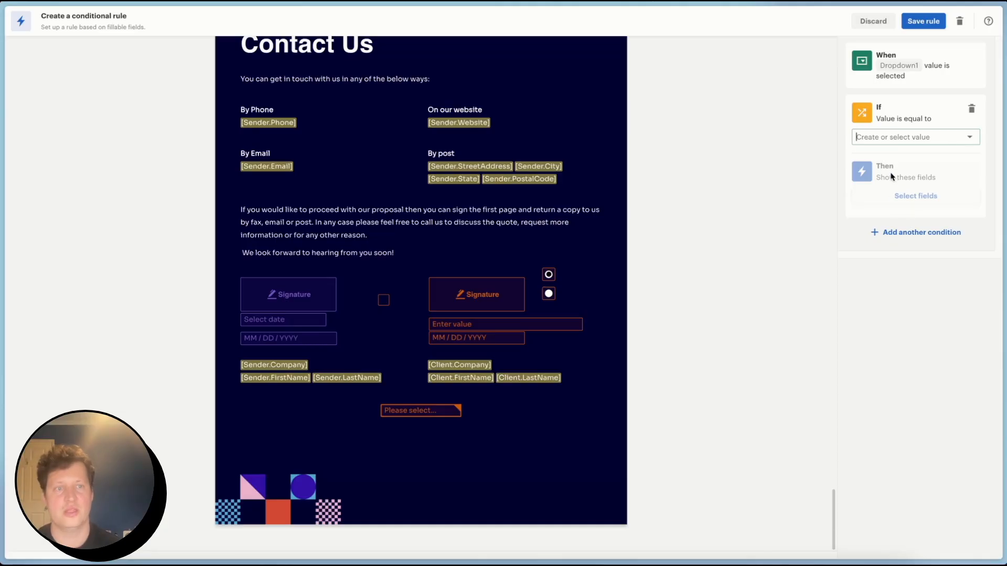
pyautogui.click(874, 20)
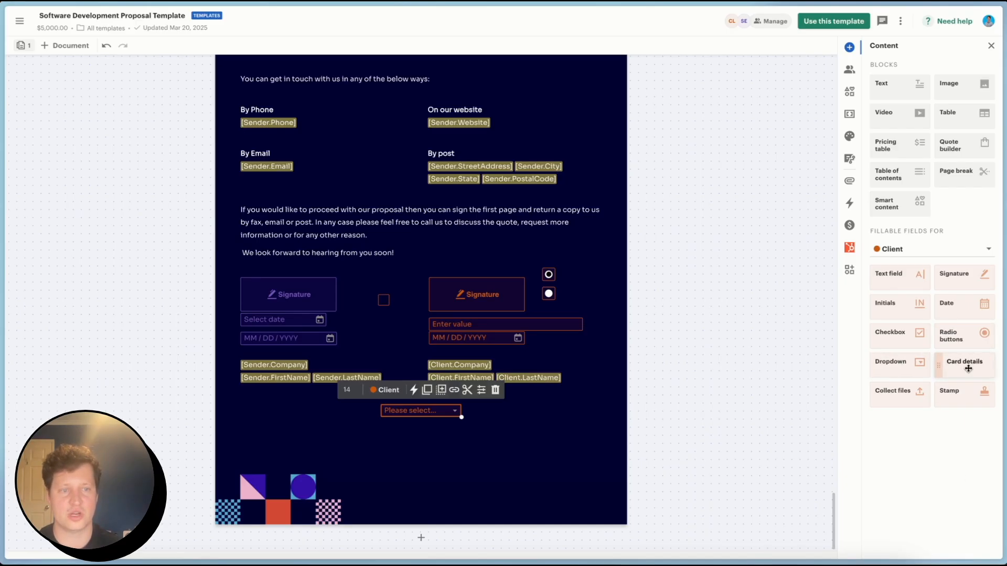
# - Try to add a card details field near the client's name, and dismiss the payment gateway prompt
pyautogui.moveTo(968, 368); pyautogui.dragTo(591, 389)
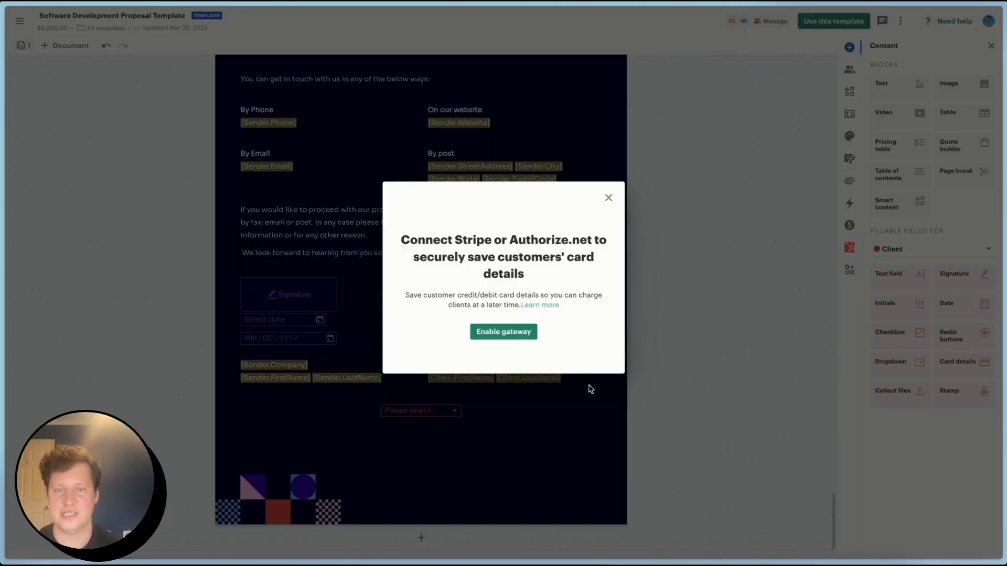
pyautogui.click(609, 198)
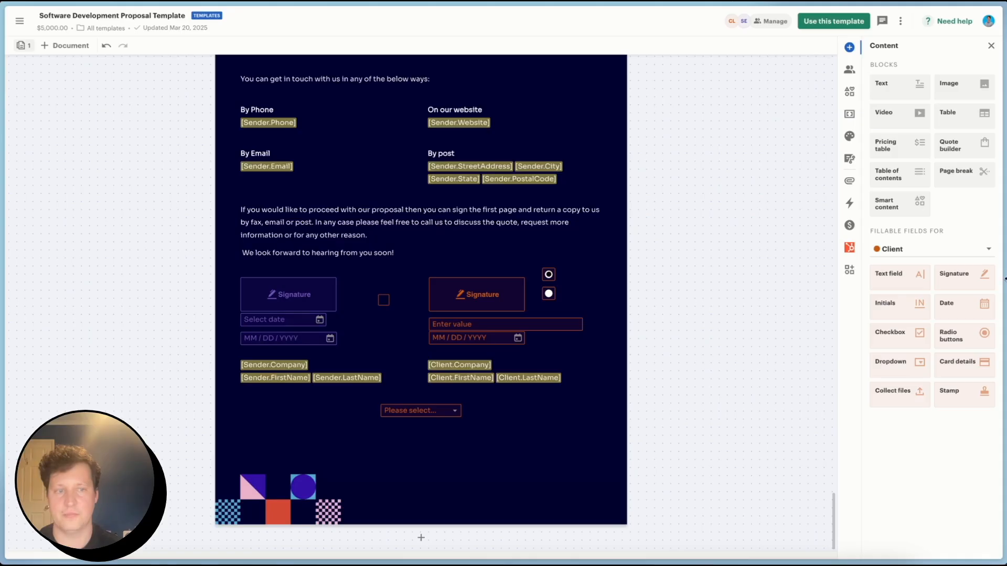
# - Review the payment gateway requirement for the card details field, and dismiss the prompt without enabling a gateway
pyautogui.click(964, 366)
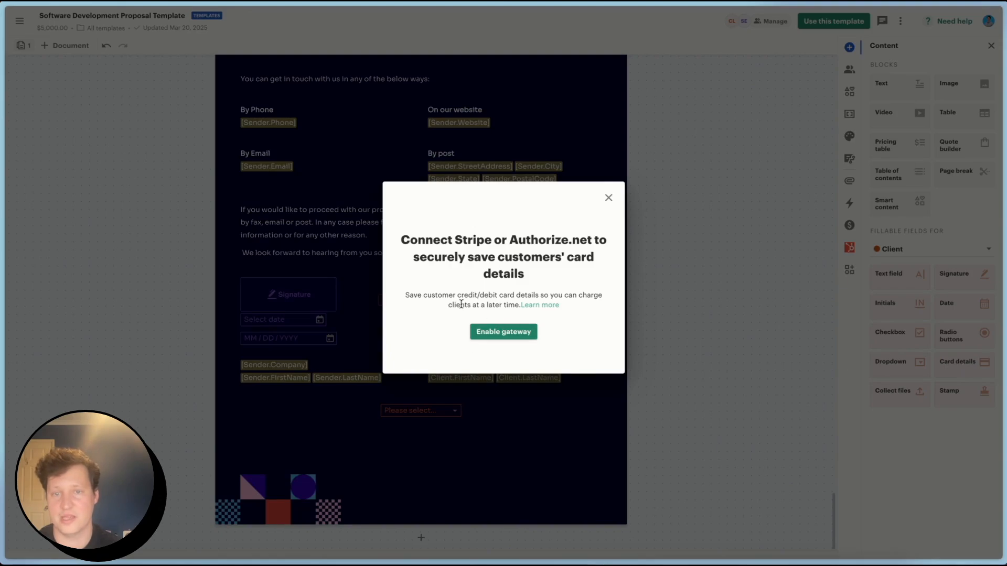
pyautogui.click(607, 198)
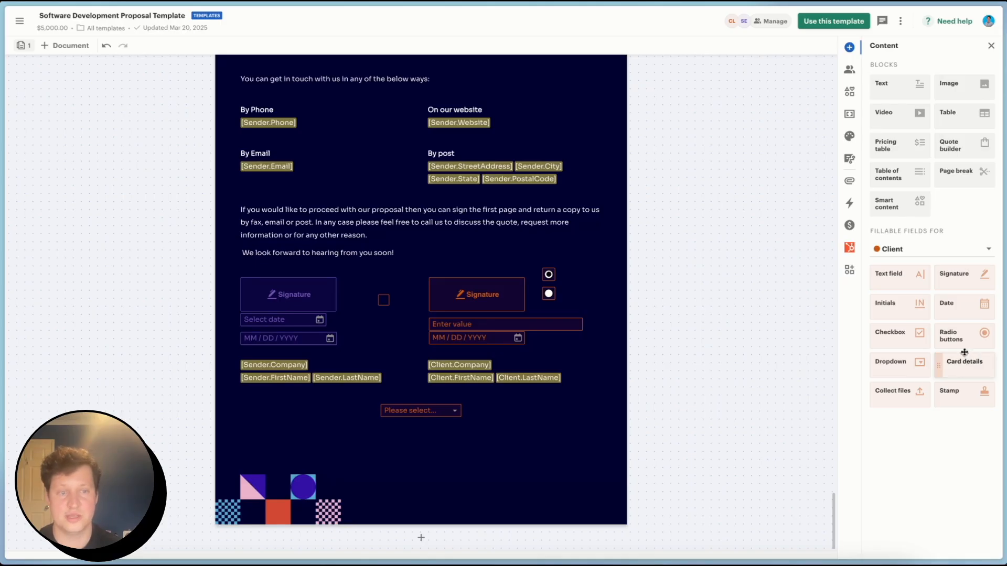
# - Place a client file collection field below the dropdown, and open and close its properties
pyautogui.moveTo(895, 391); pyautogui.dragTo(367, 458)
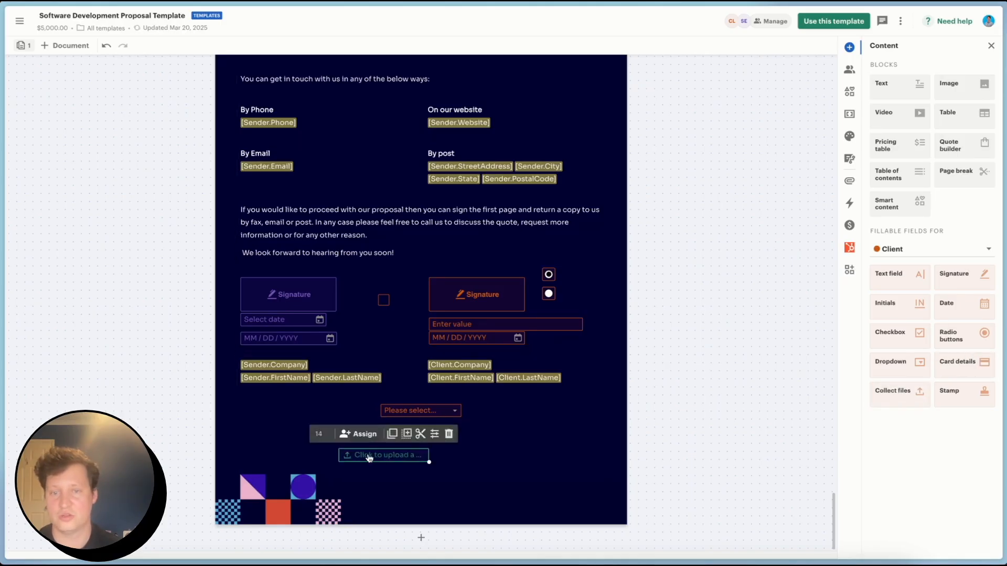
pyautogui.click(357, 443)
pyautogui.click(367, 455)
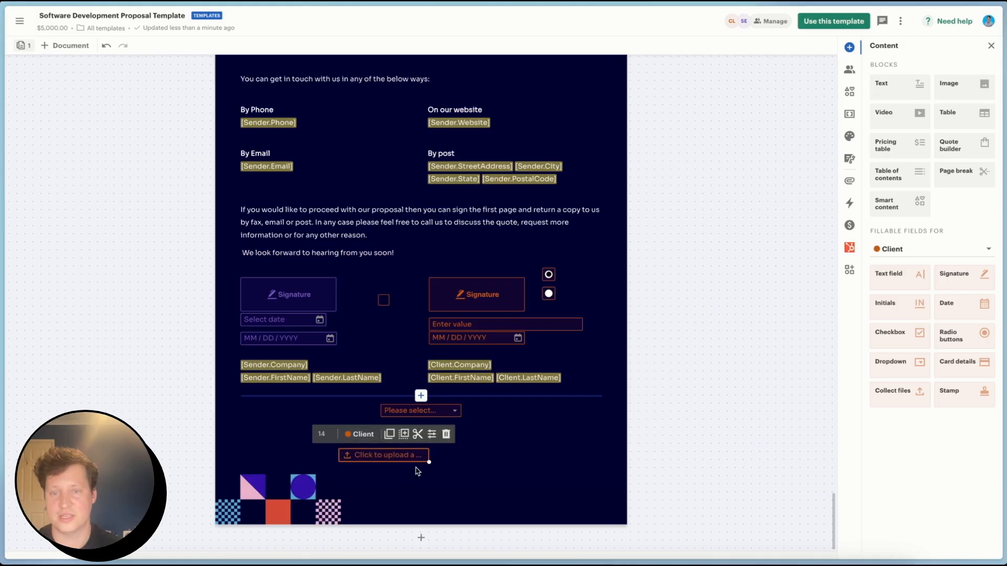
pyautogui.click(429, 435)
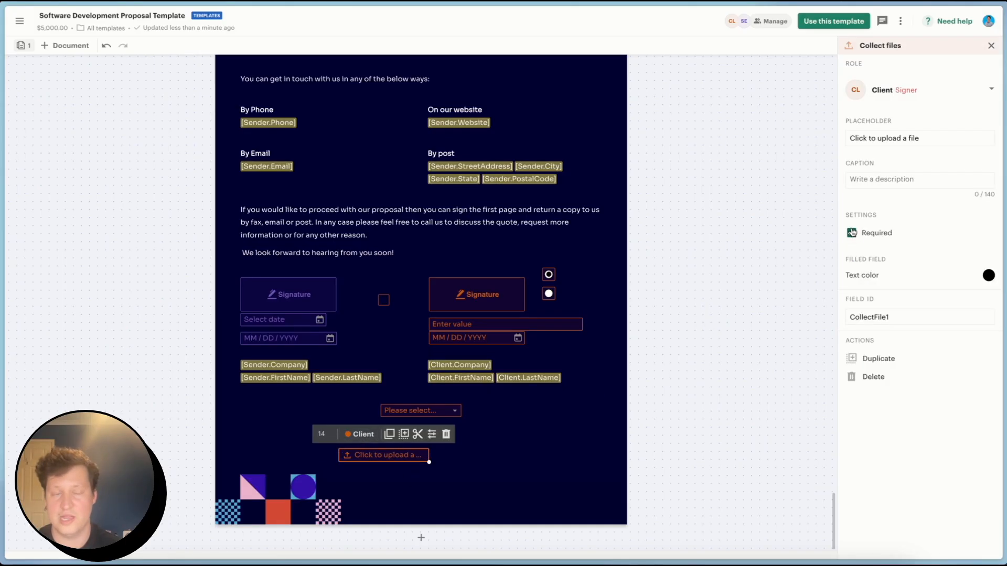
pyautogui.click(991, 45)
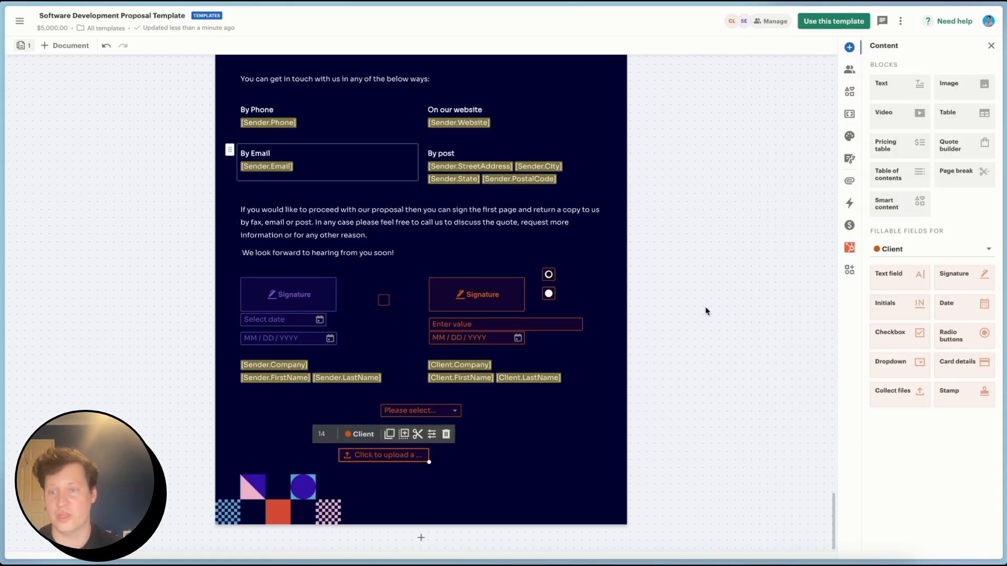
# - Place a client stamp field beside the dropdown, view its properties, and shift the stamp slightly to the right
pyautogui.moveTo(951, 392); pyautogui.dragTo(477, 407)
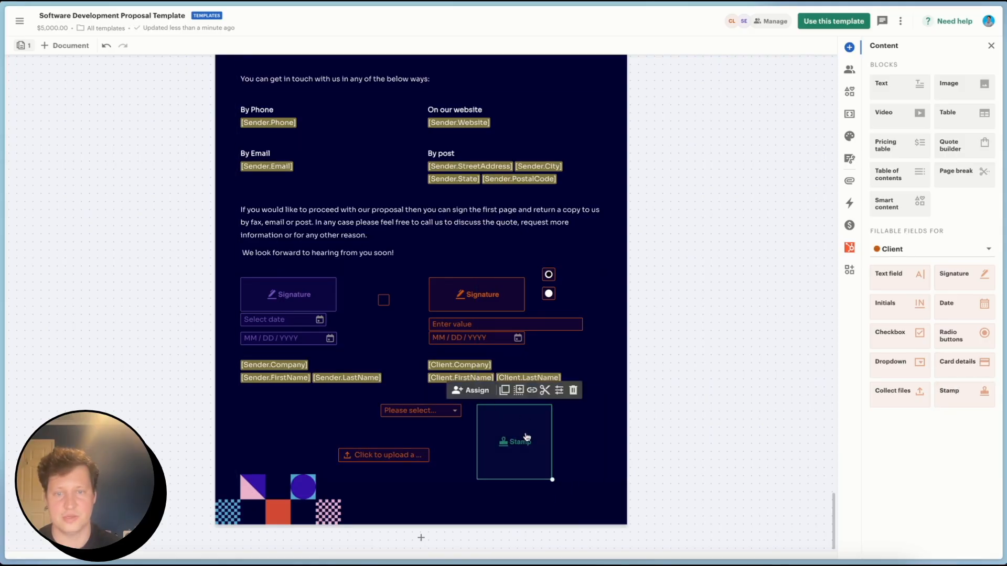
pyautogui.click(557, 392)
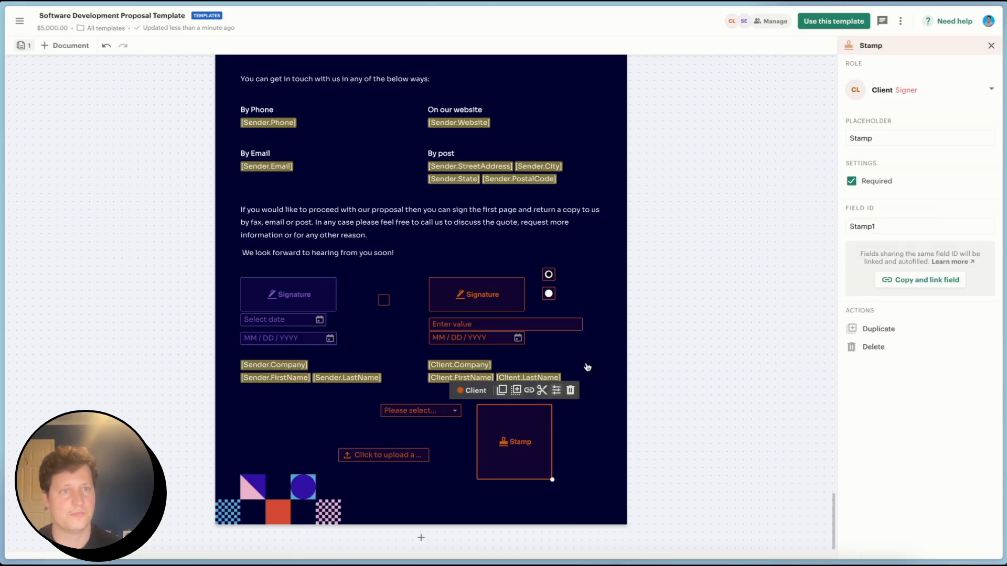
pyautogui.click(593, 465)
pyautogui.moveTo(509, 441); pyautogui.dragTo(539, 442)
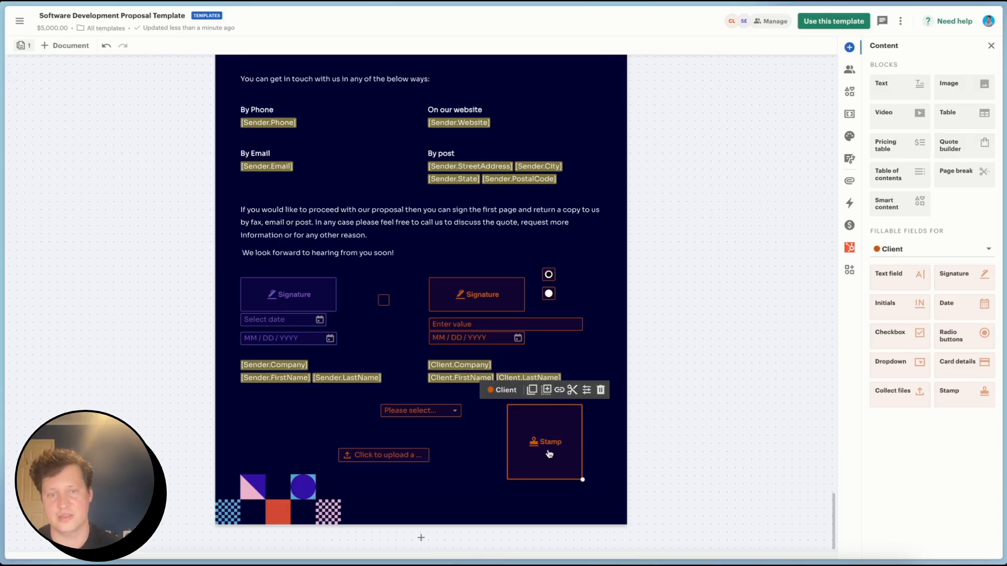
pyautogui.click(736, 344)
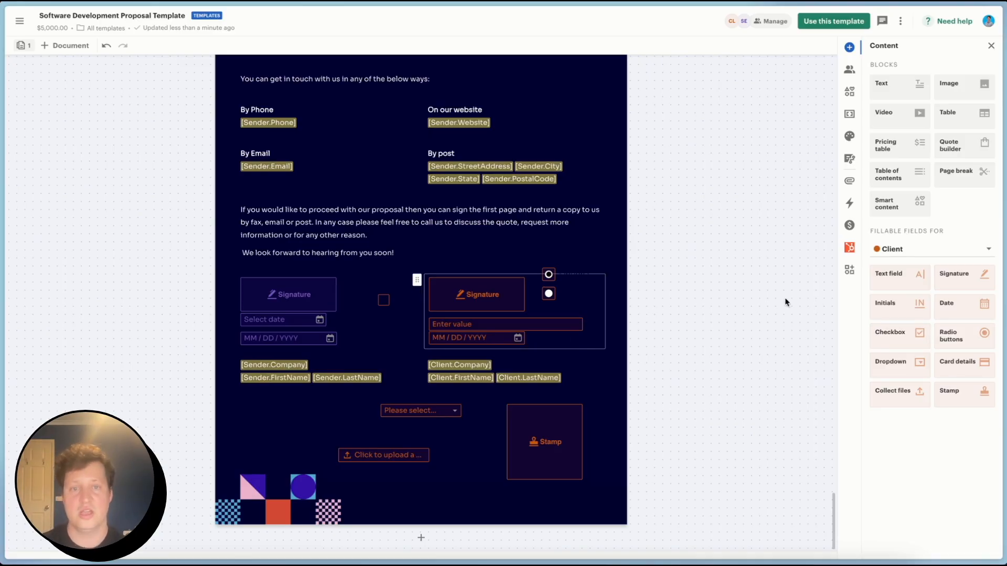
pyautogui.scroll(2, 638, 348)
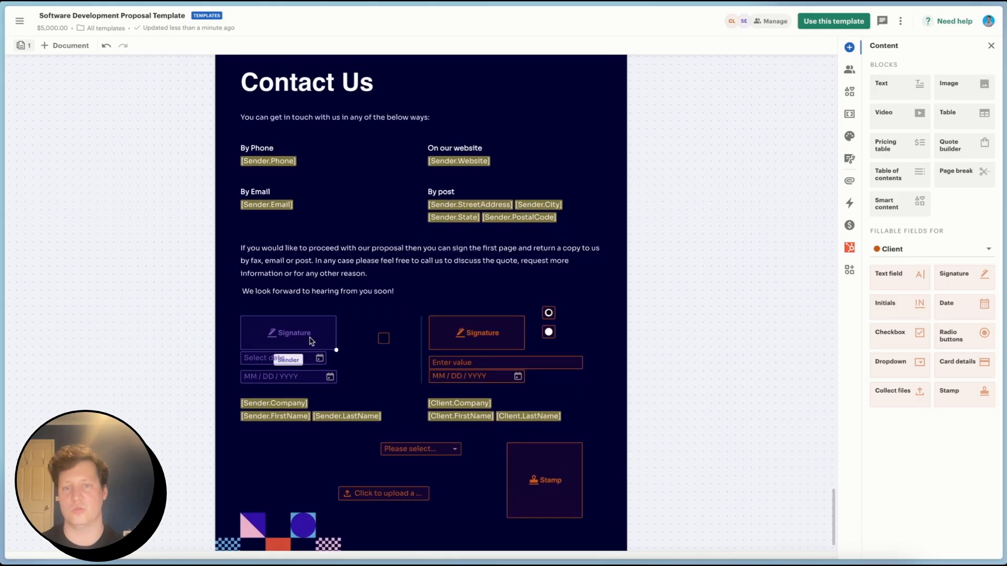
pyautogui.scroll(15, 532, 400)
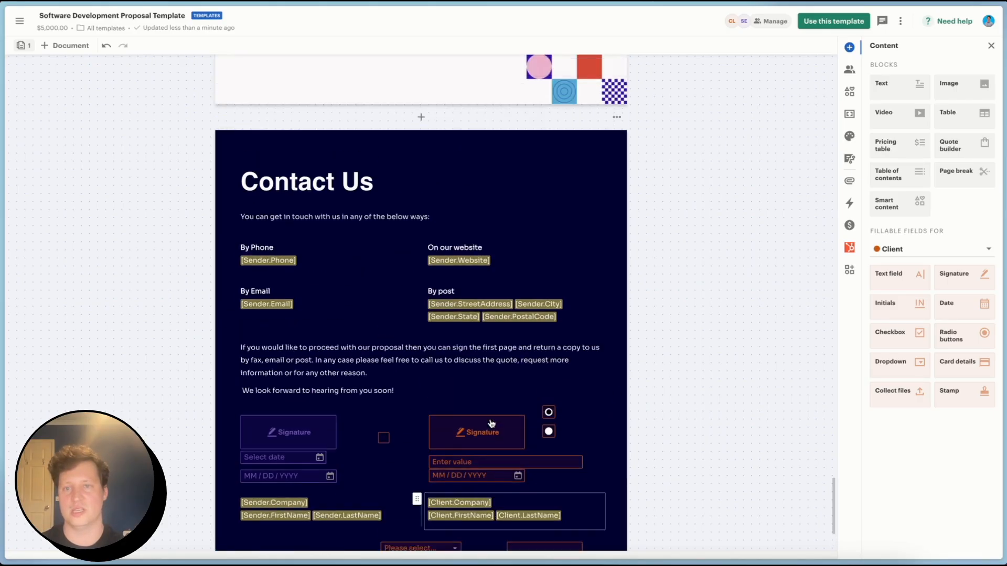